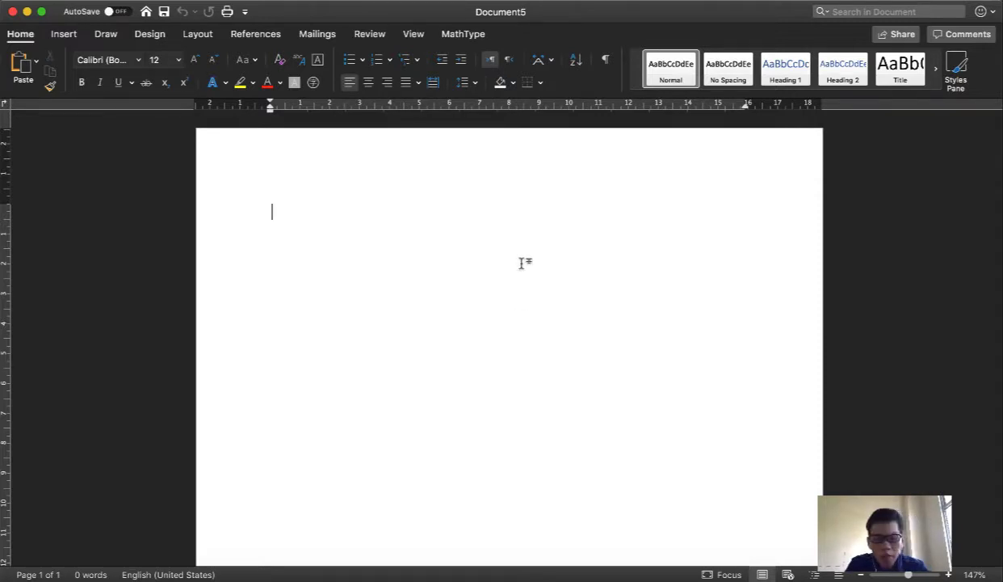
Generate placeholder text with =rand(10, 10) and add the line "Bab I" above the first paragraph
text(=rand(10, 10)
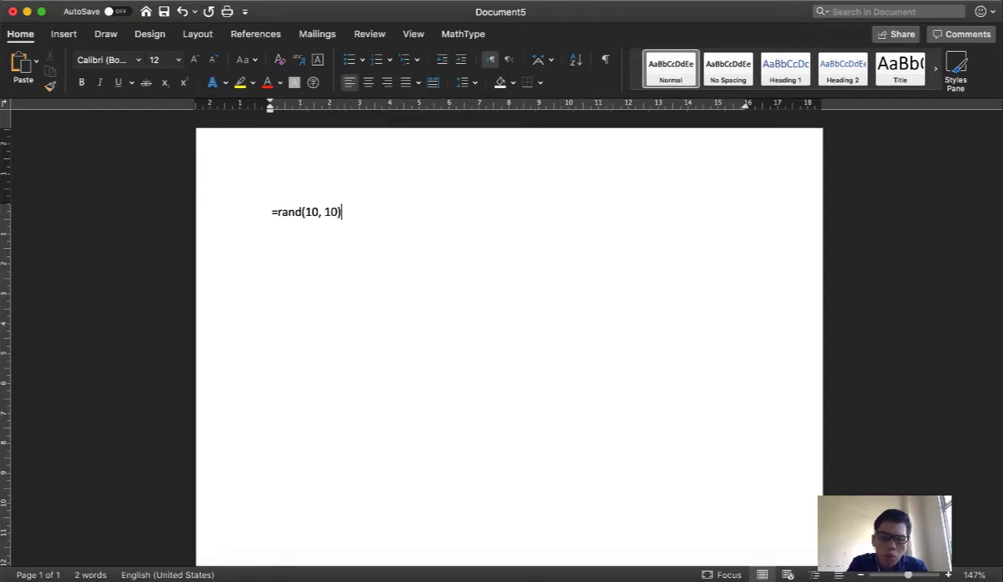
key(Return)
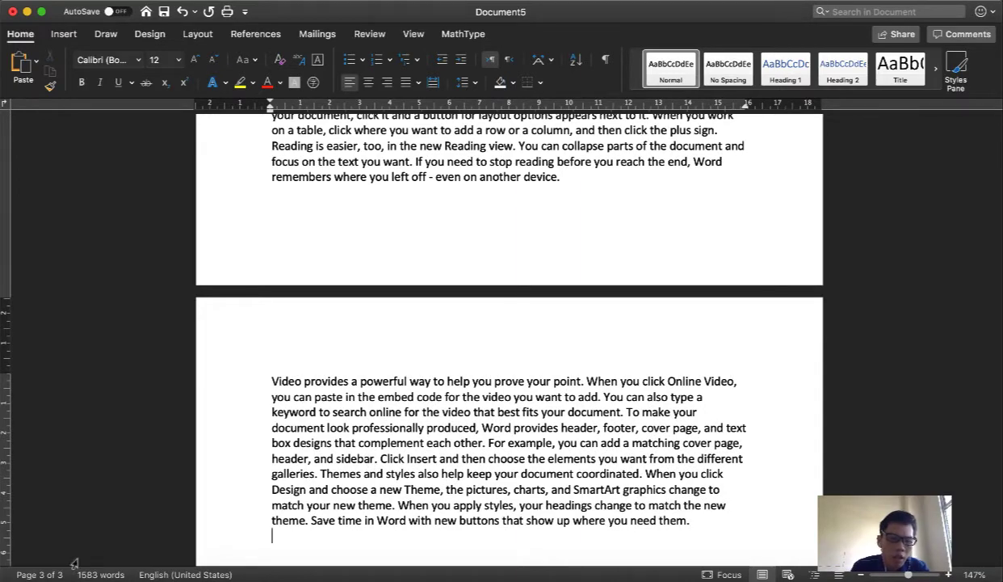
scroll(413, 459, up, 10)
scroll(412, 459, up, 10)
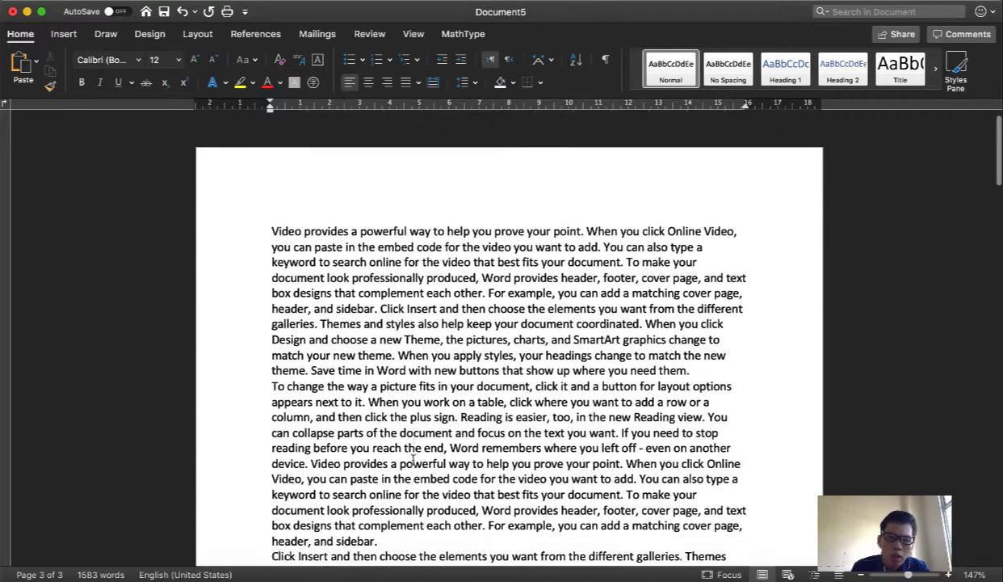
scroll(466, 244, up, 1)
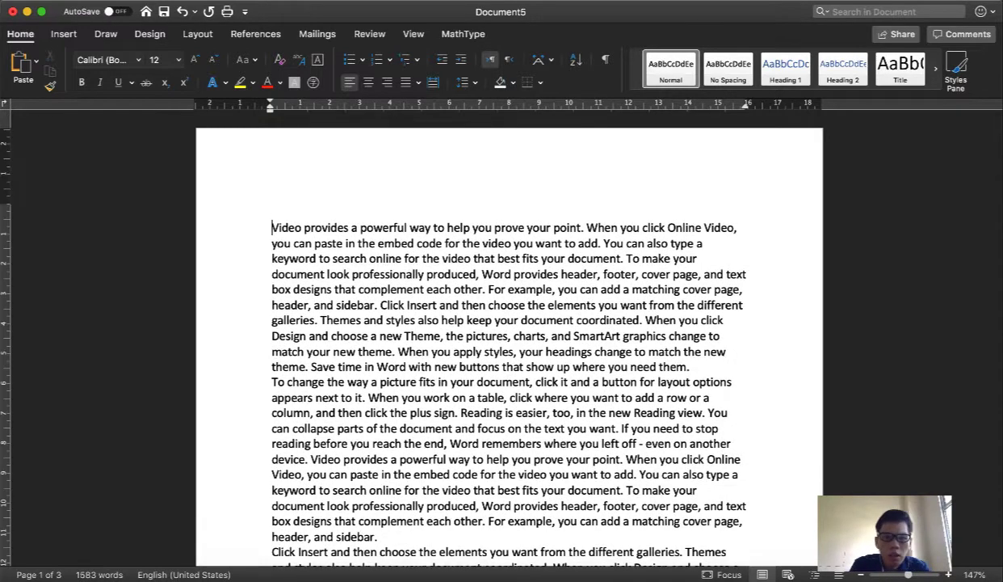
text(Bab I)
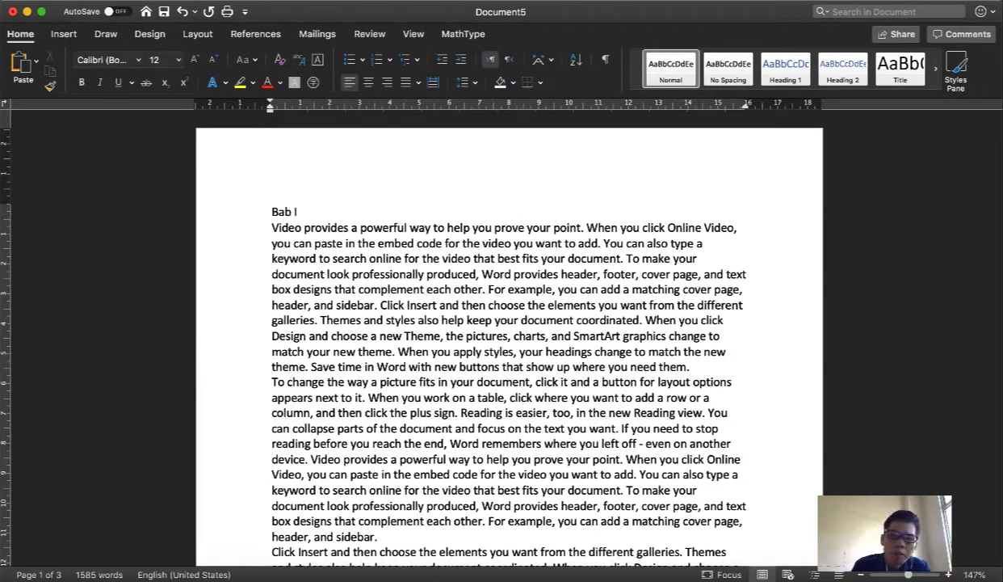
Add two blank lines and a page break before the first "Click Insert" paragraph on page 2
scroll(525, 243, down, 15)
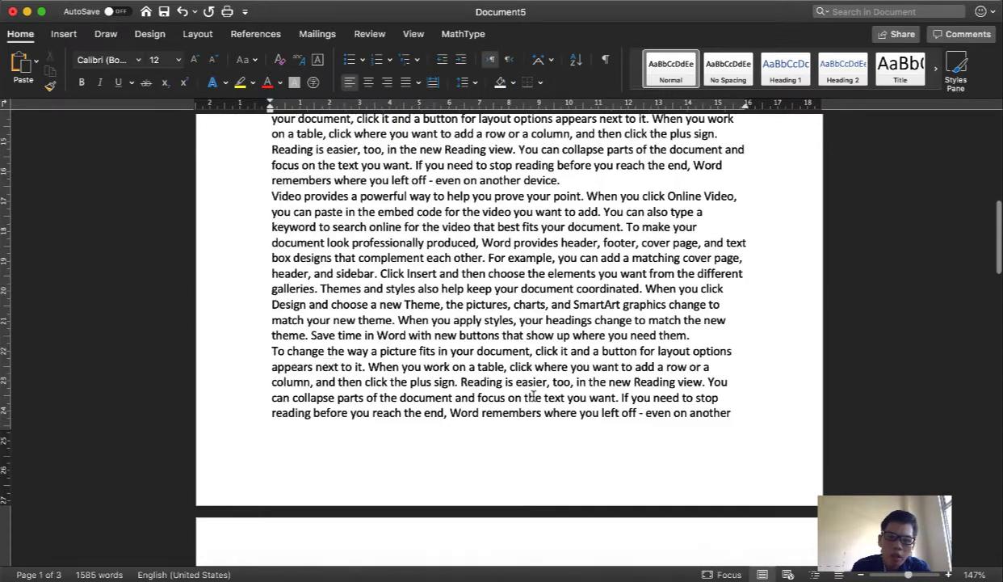
scroll(533, 395, down, 10)
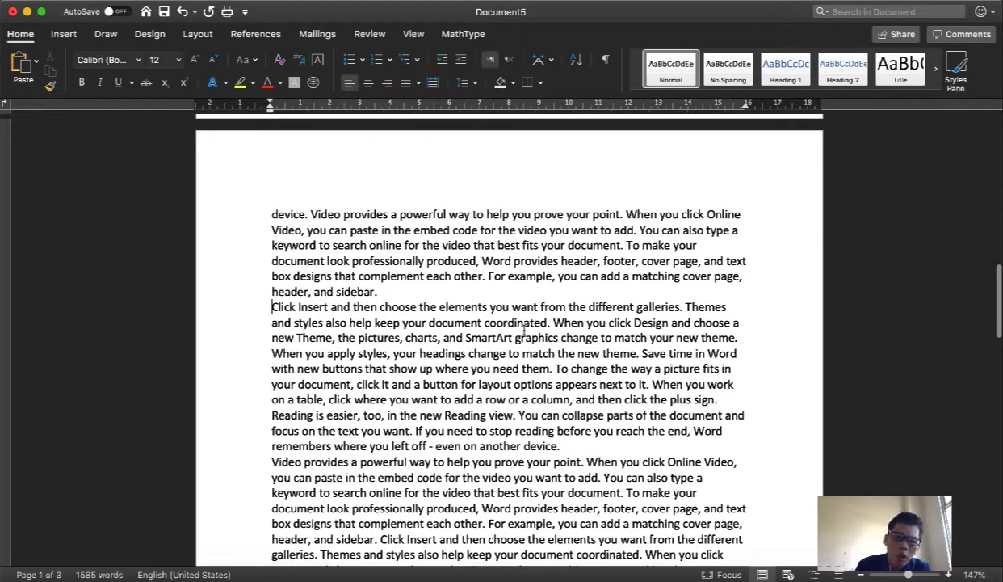
key(Return)
key(Return)
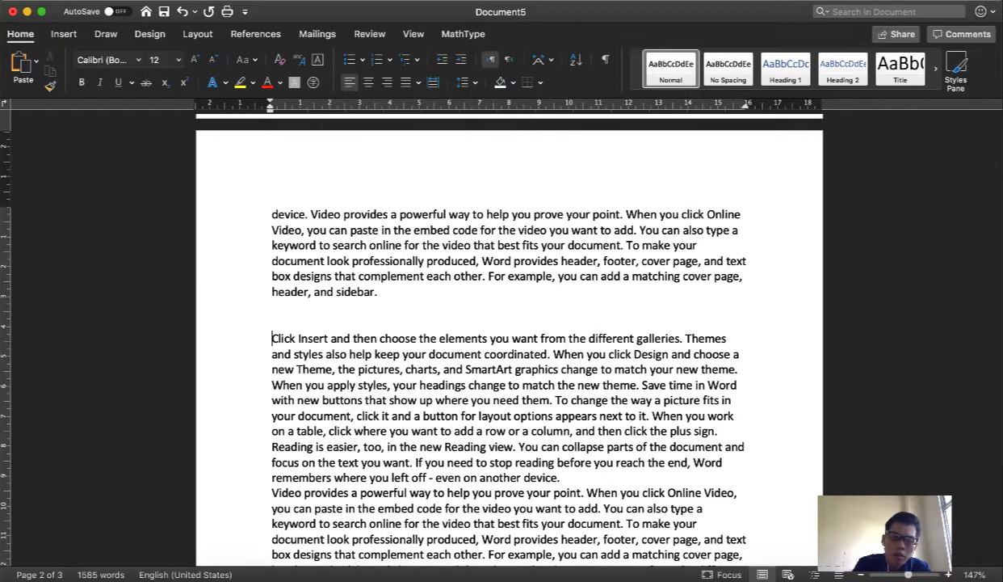
key(Up)
key(Down)
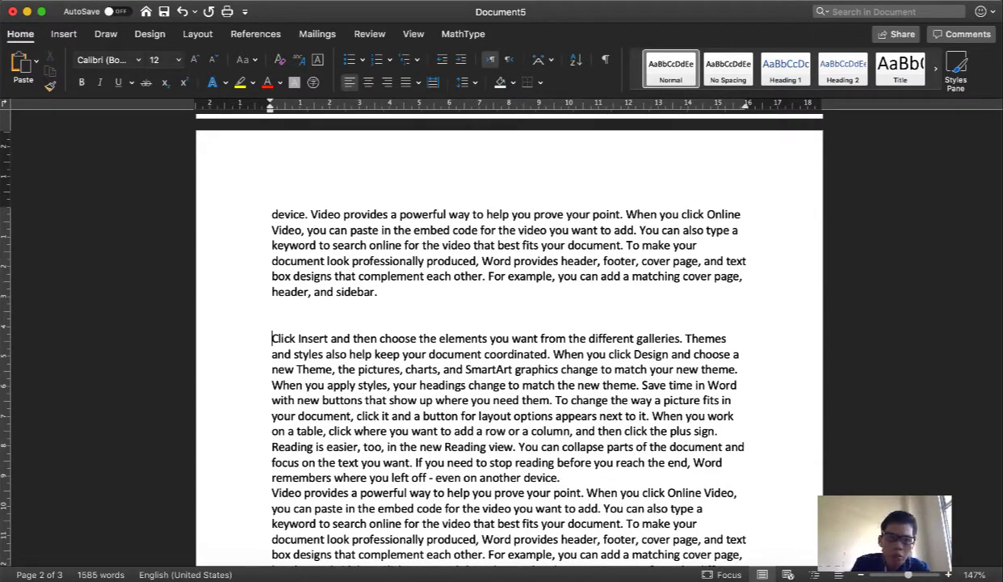
key(super+Return)
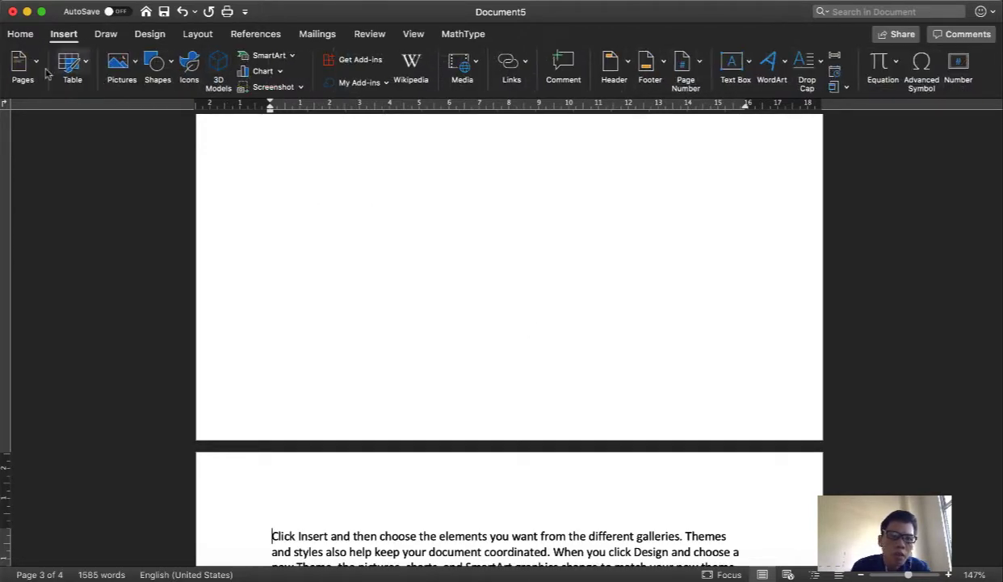
click(23, 63)
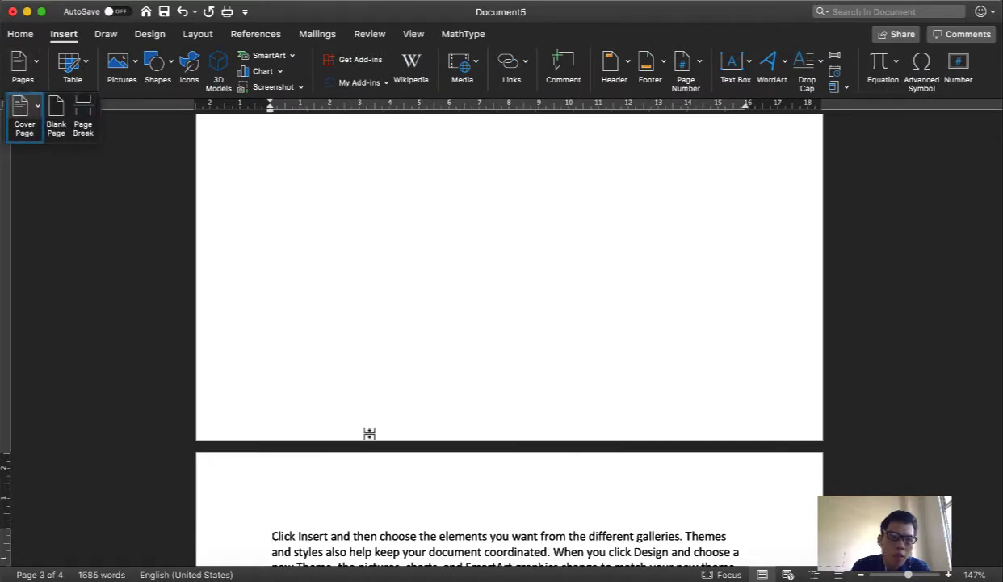
click(274, 535)
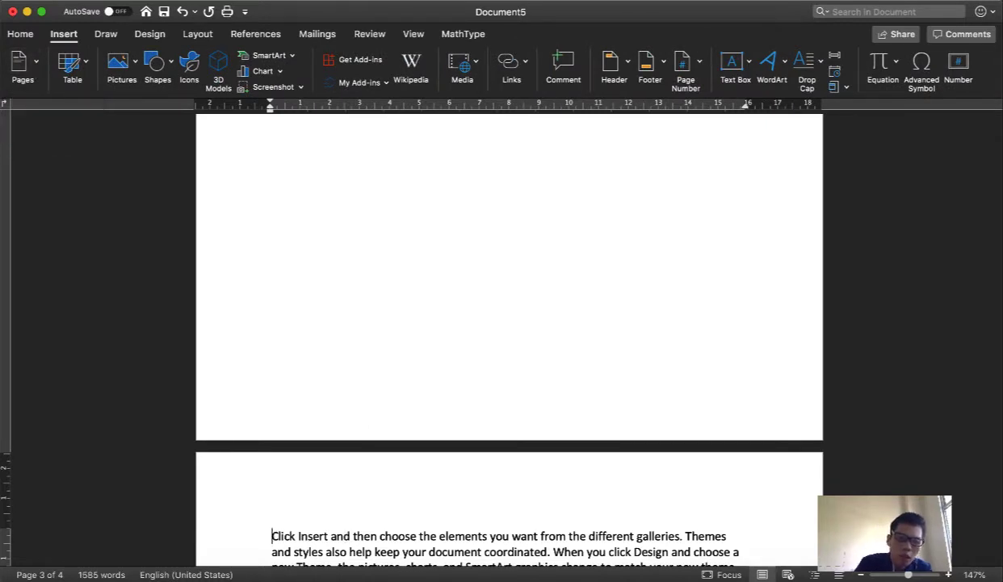
Add the chapter line "Bab II." above the paragraph that starts the new page
key(Return)
key(Up)
text(Bab II)
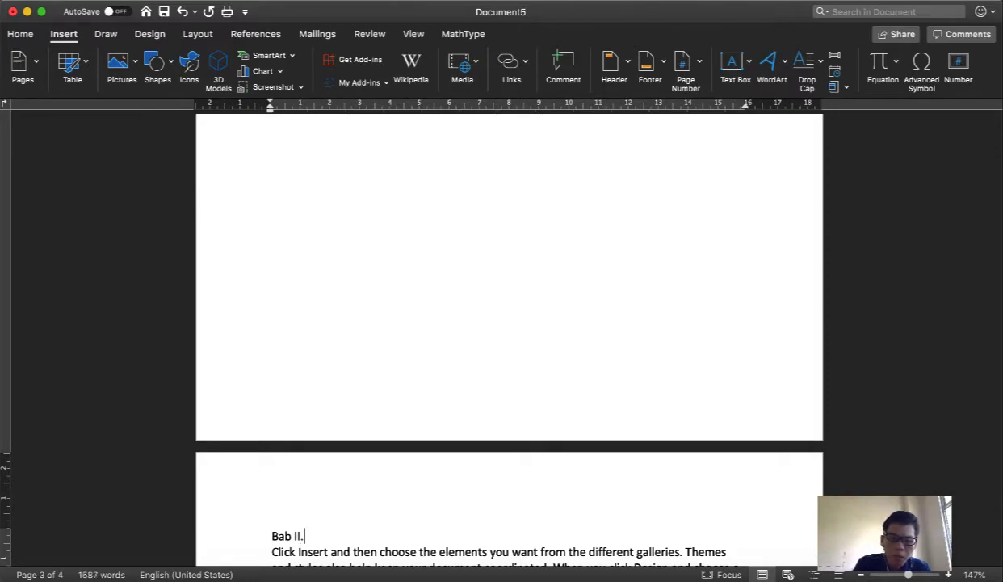
Complete the first chapter title as "Bab I. Pendahuluan" and add a blank line below it
scroll(323, 374, up, 20)
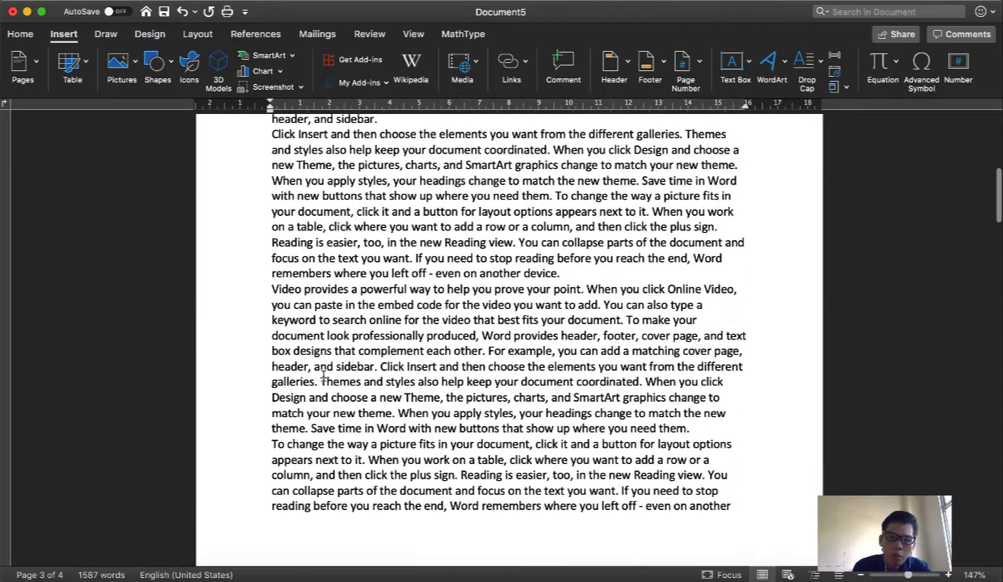
click(295, 212)
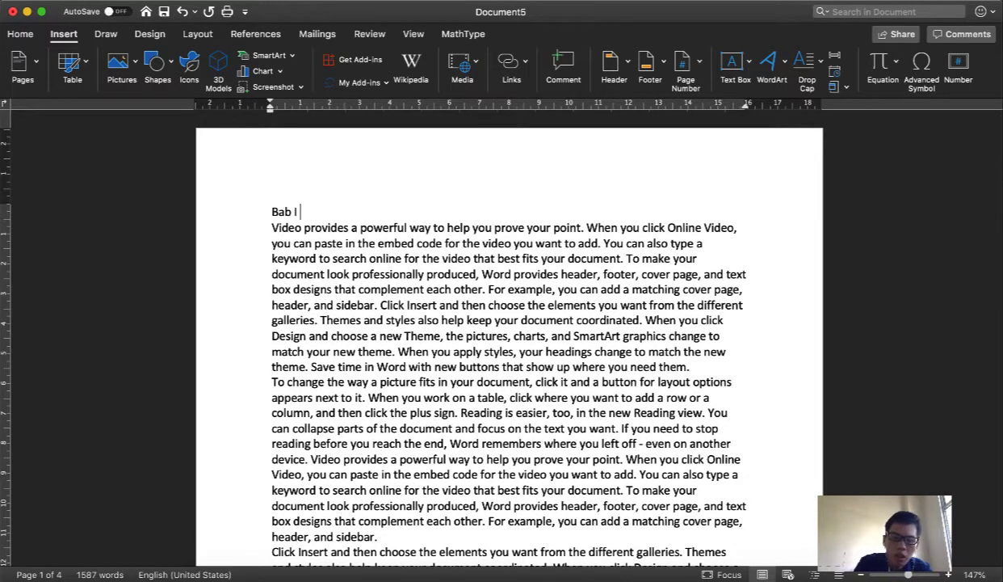
text(. Pendahuluan)
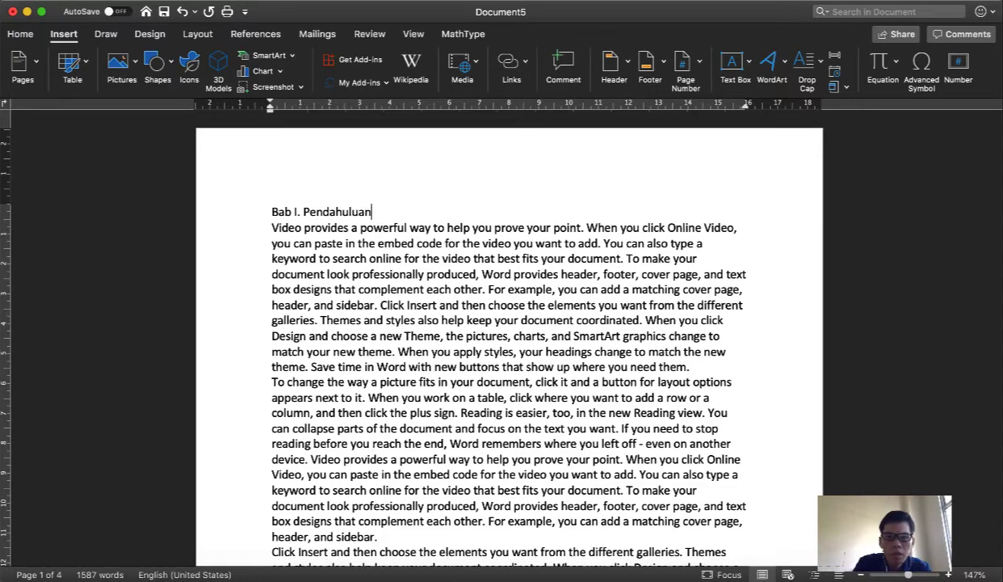
key(Return)
Complete the second chapter title as "Bab II. Tinjuan Pustaka" and add a blank line below it
scroll(312, 212, down, 15)
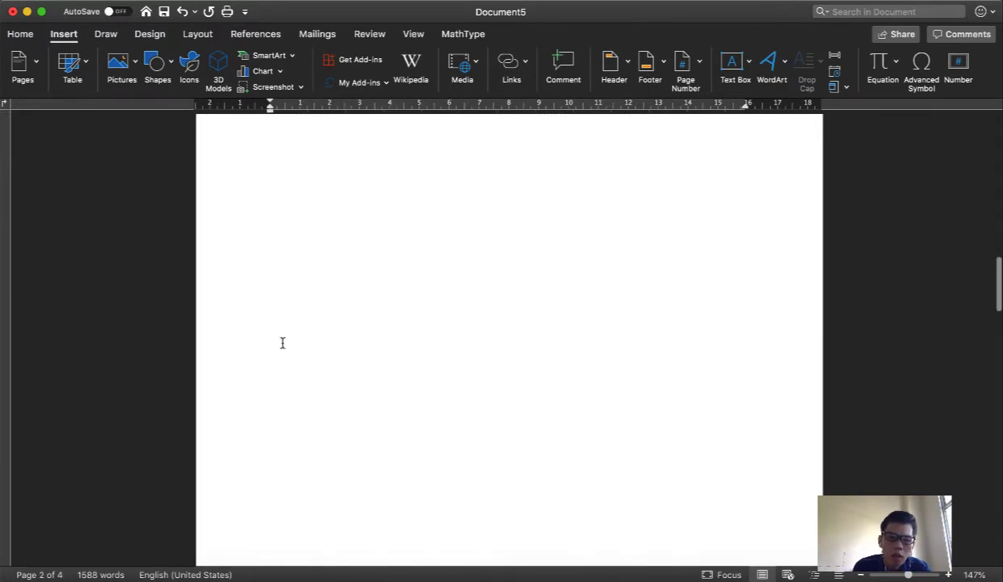
scroll(329, 402, down, 8)
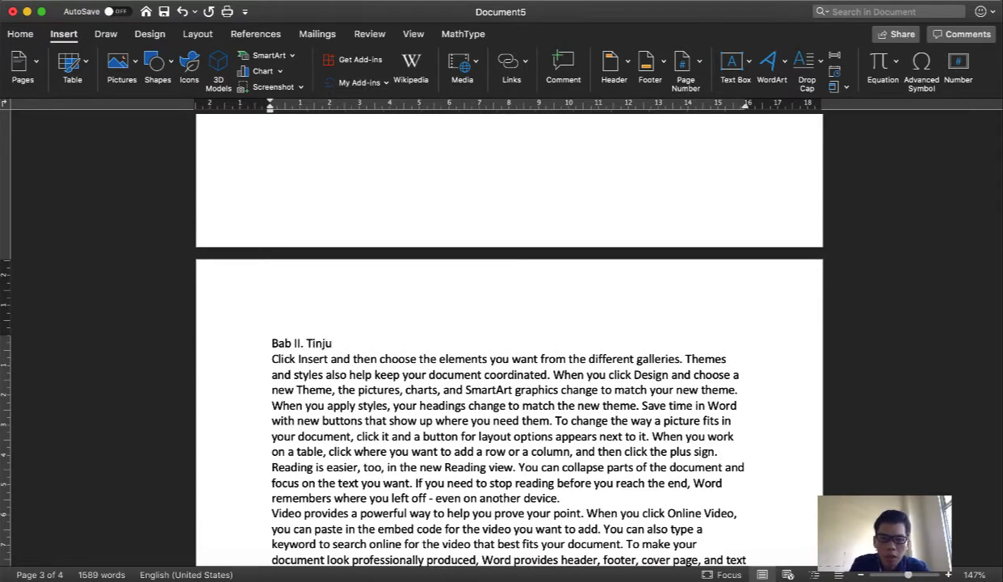
text(Tinjuan Pu)
key(BackSpace)
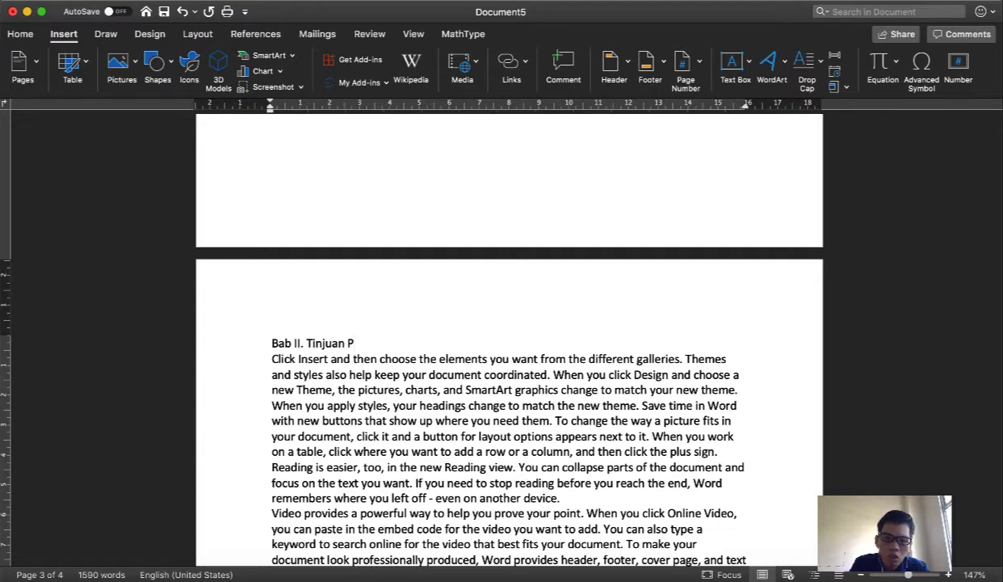
text(ustaka)
key(Return)
key(Return)
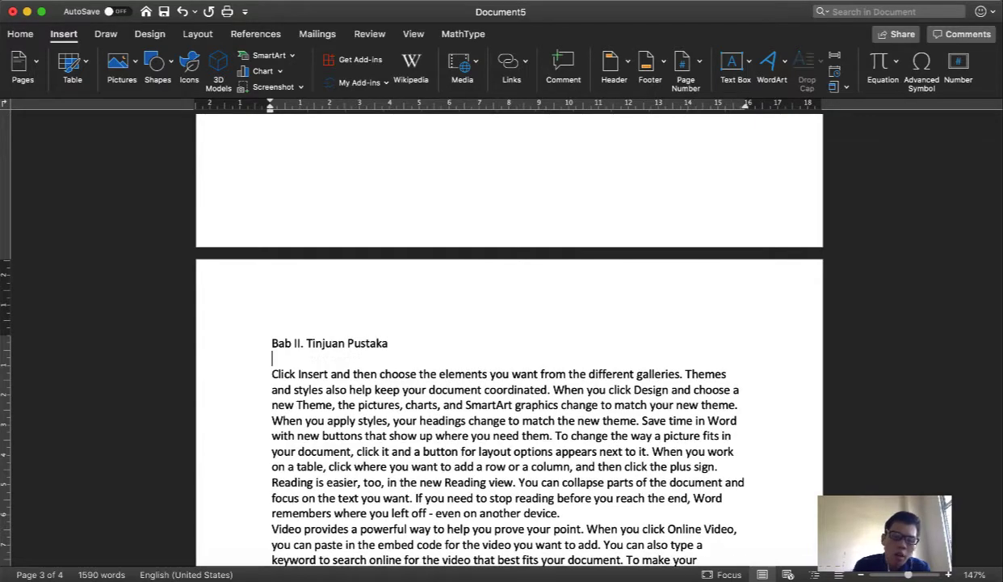
Generate more placeholder text with =rand(10,20) after the last paragraph of the document
scroll(329, 425, down, 10)
scroll(330, 426, down, 10)
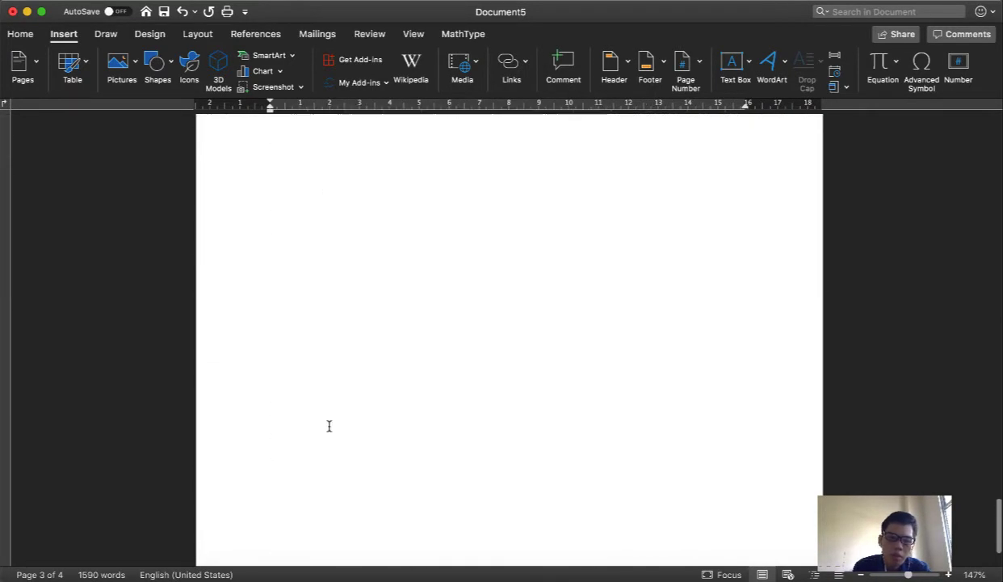
scroll(340, 283, up, 5)
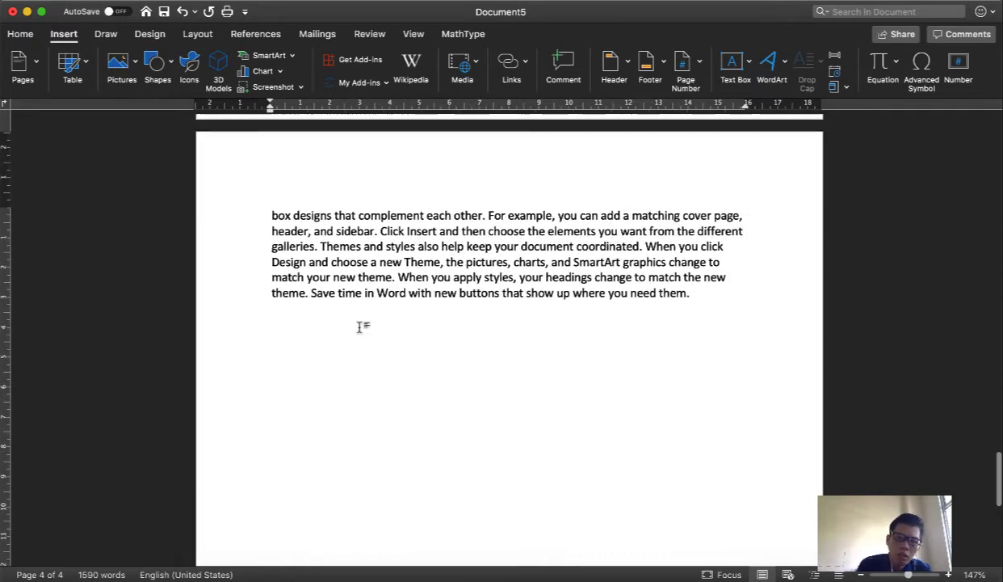
key(Return)
text(=rand()
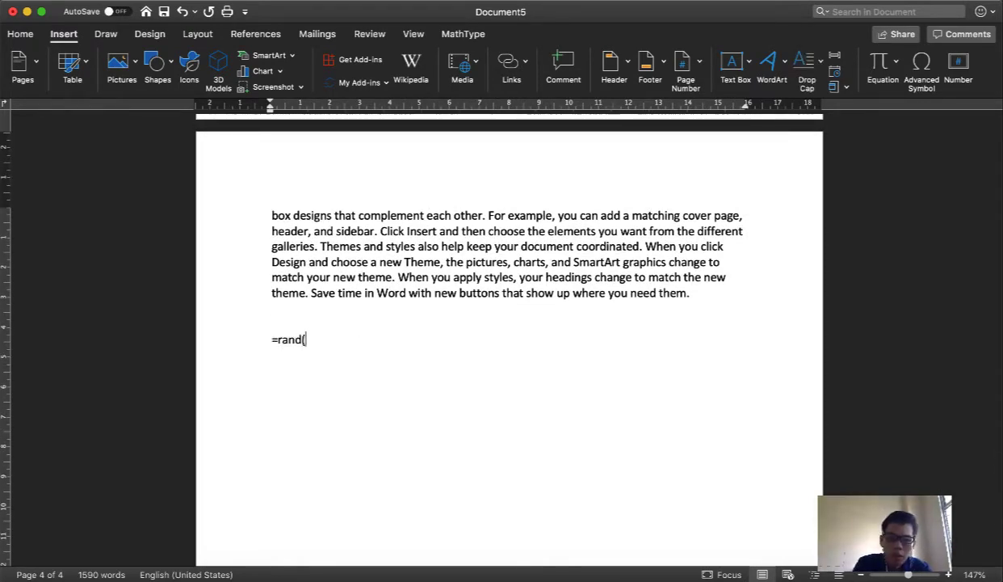
text(10,20))
key(Return)
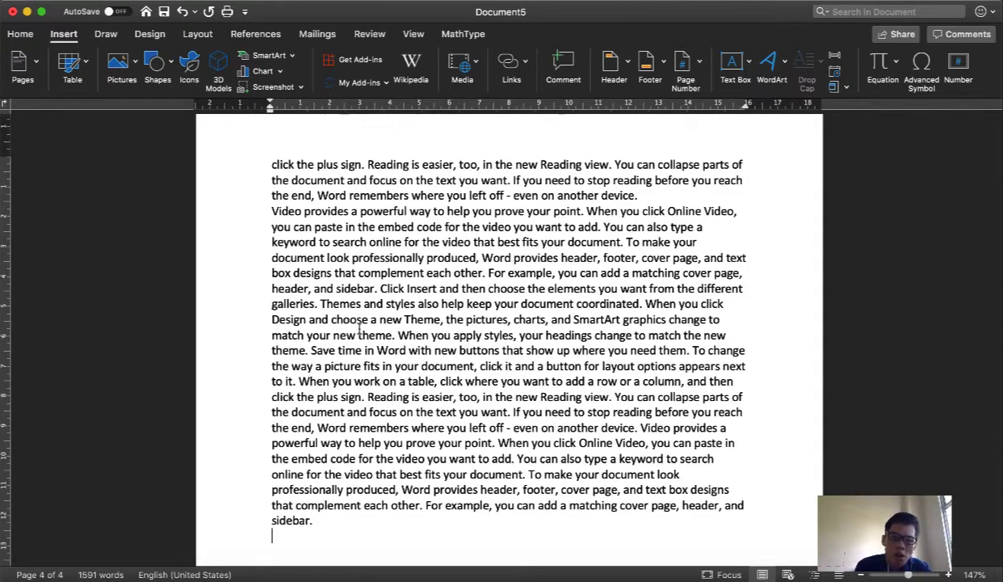
Insert a page break before the "To change the way" paragraph on page 5 and title the new page "Bab III. Metodologi Penelitian"
scroll(288, 281, up, 20)
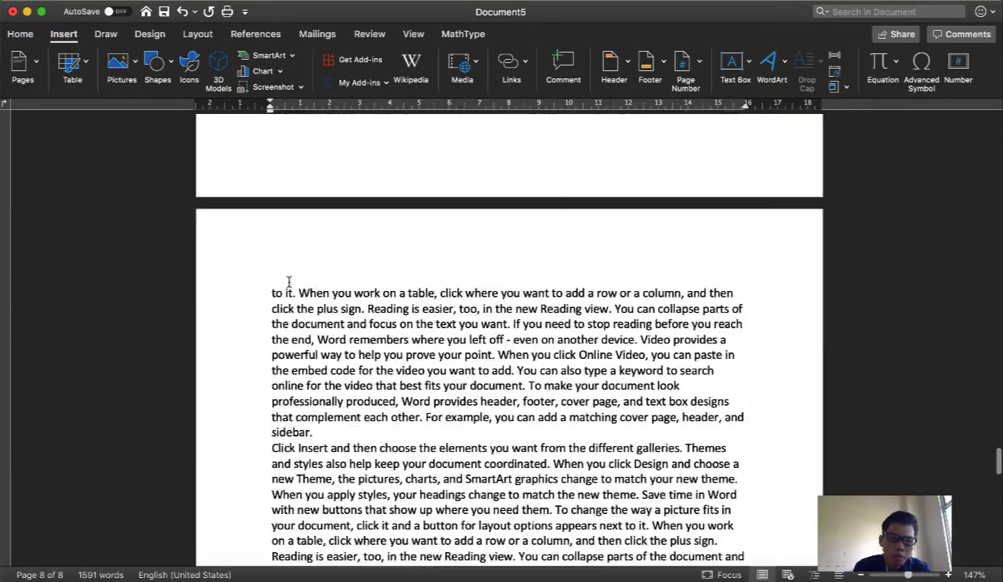
scroll(289, 278, up, 20)
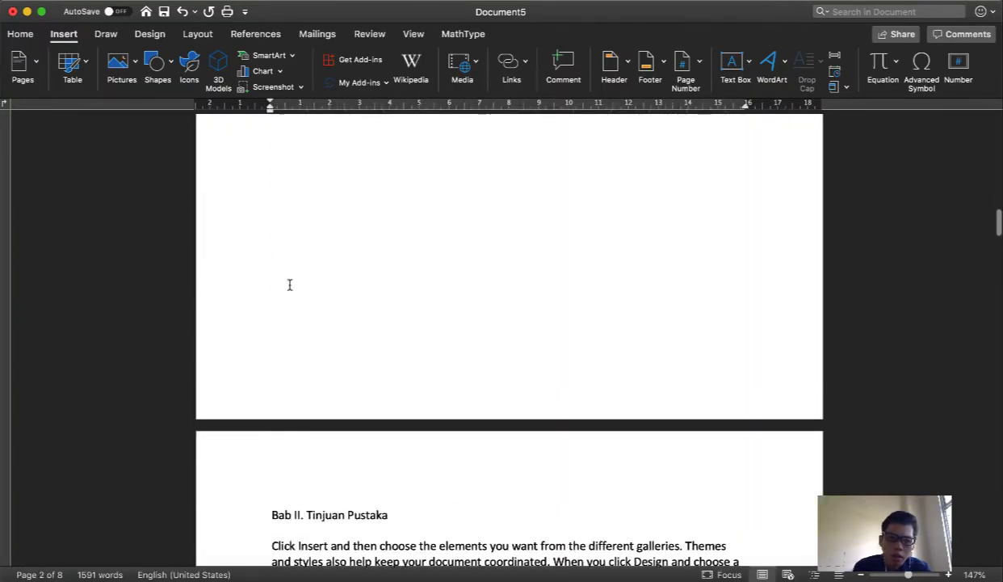
scroll(291, 304, down, 20)
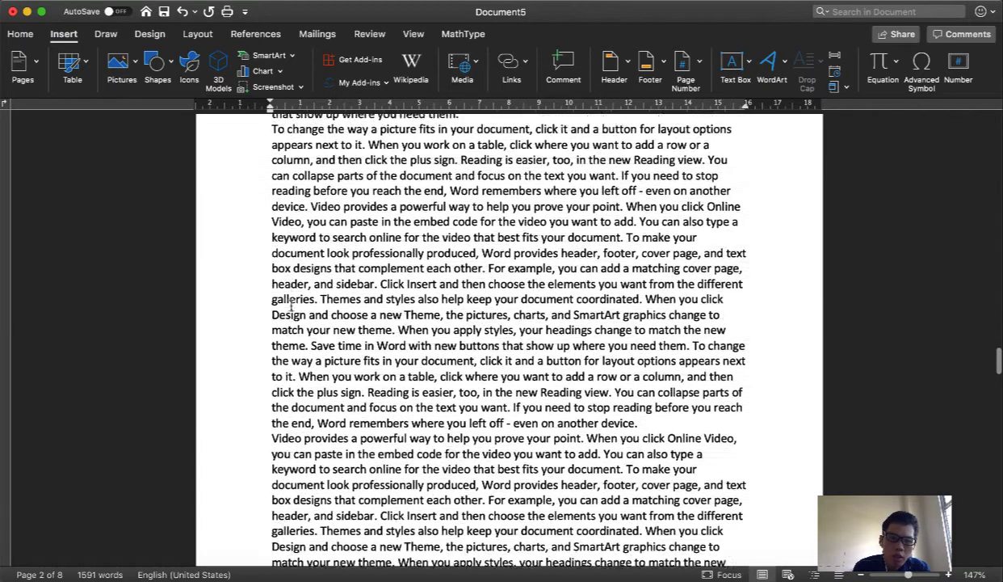
click(273, 340)
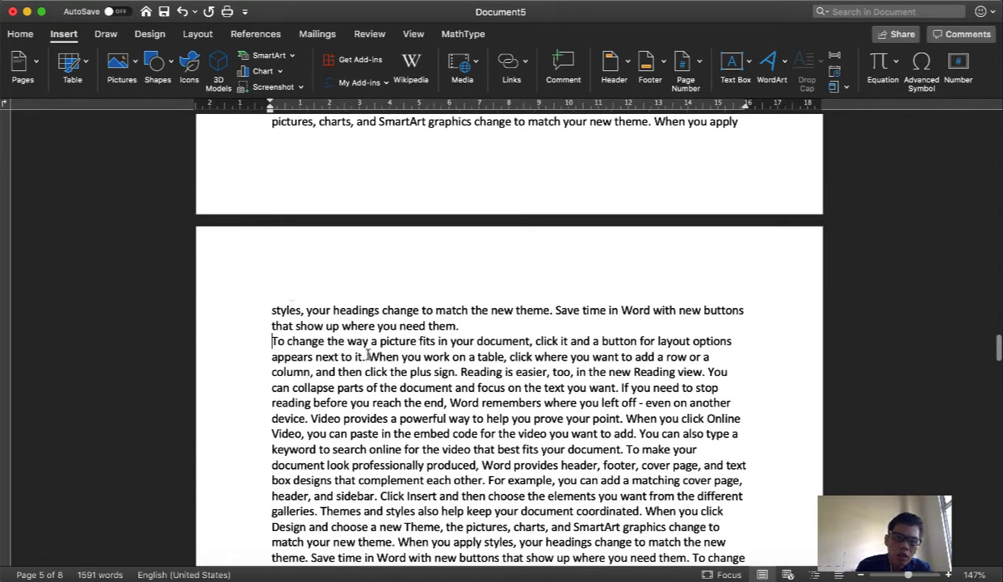
key(super+Return)
text(Bab III. Metodologi Penen)
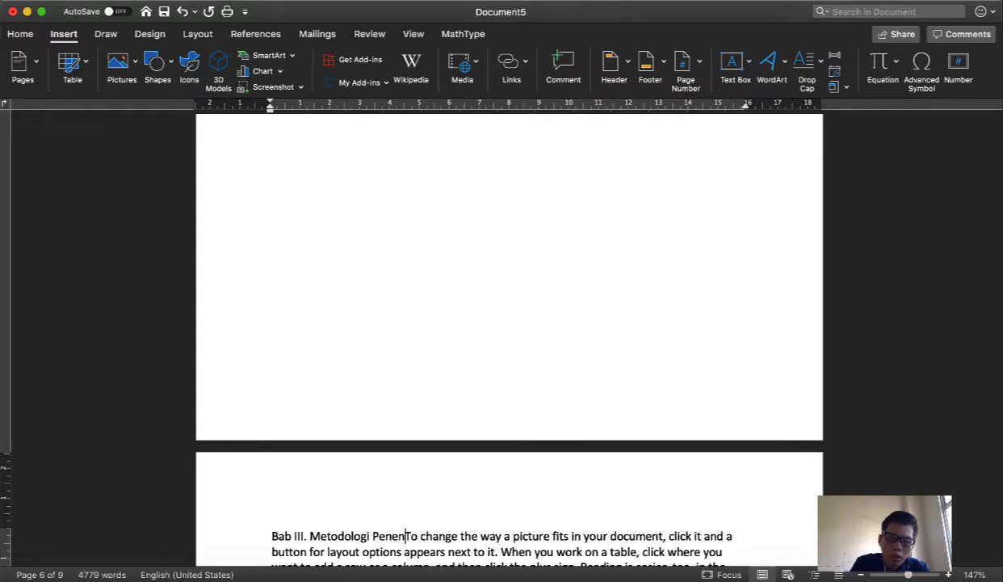
key(BackSpace)
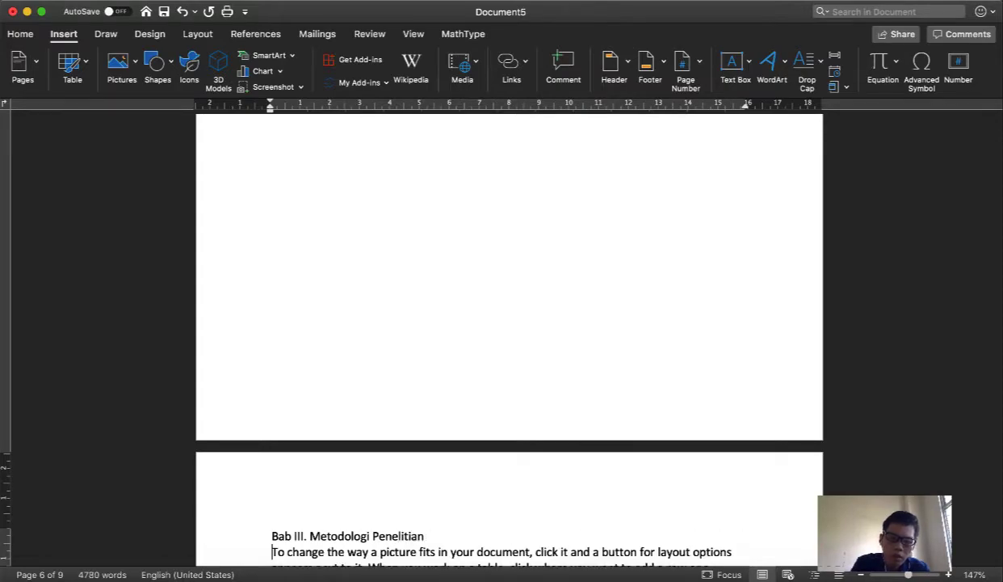
Insert an empty line above the "Bab I. Pendahuluan" title at the start of the document
scroll(396, 349, down, 1)
scroll(429, 402, down, 10)
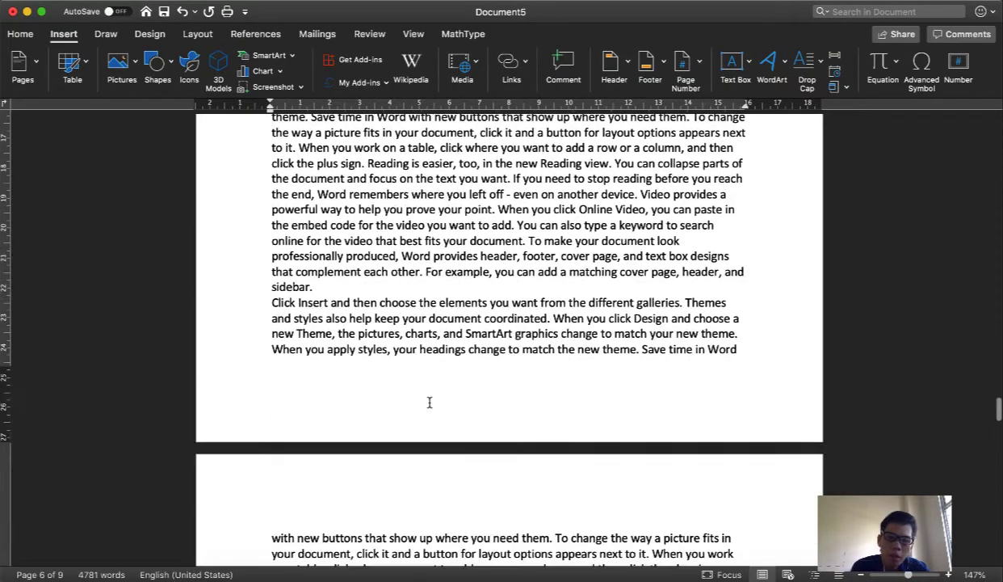
scroll(429, 402, down, 15)
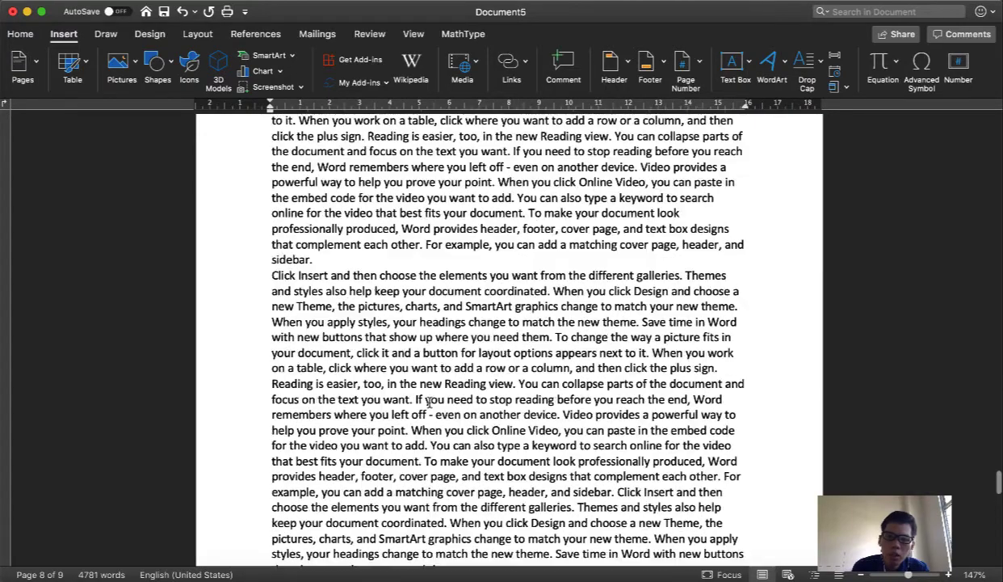
scroll(430, 402, up, 20)
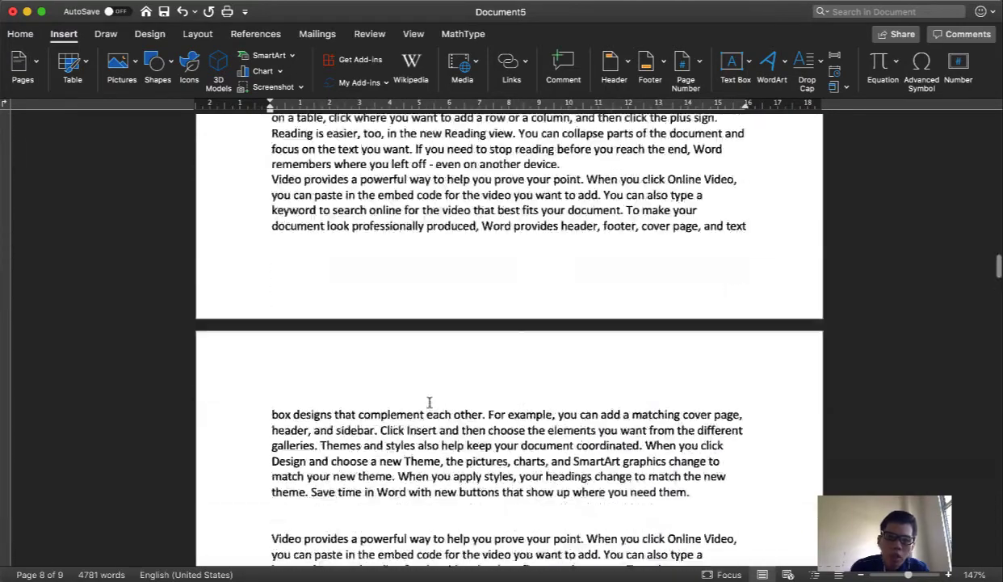
scroll(429, 402, up, 20)
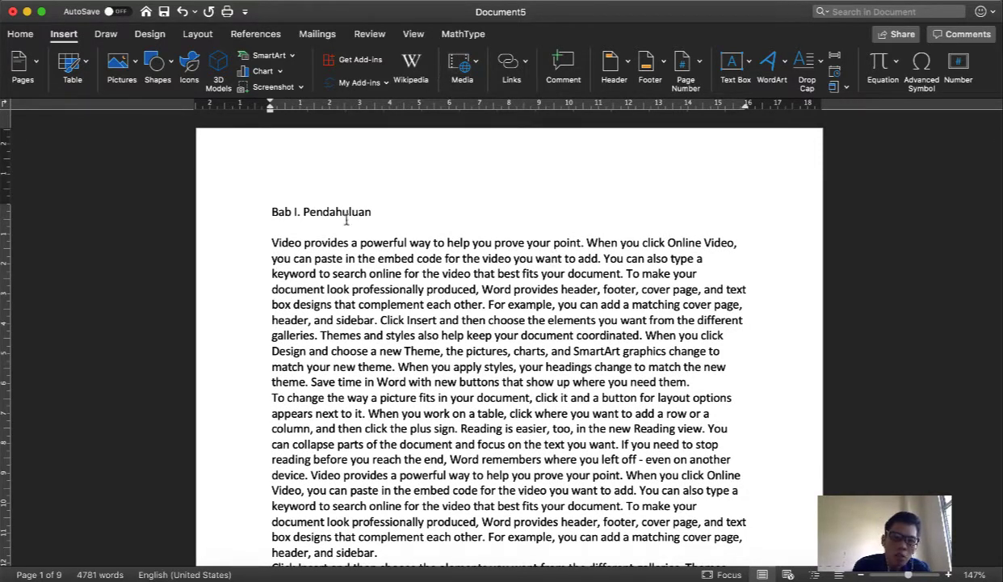
key(Return)
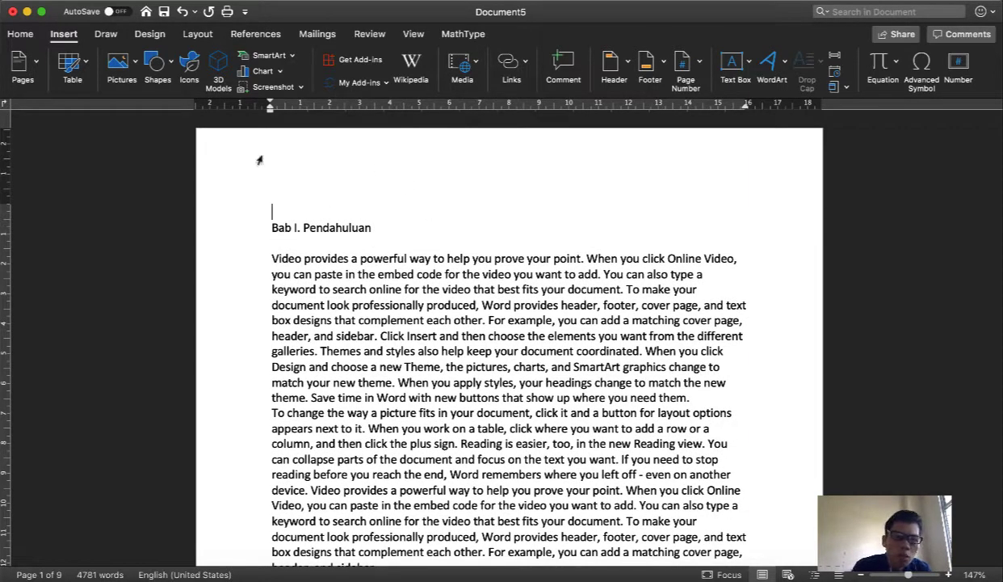
Insert a page break above the "Bab I. Pendahuluan" title and title the new first page "Daftar Isi" with a blank line below
click(35, 68)
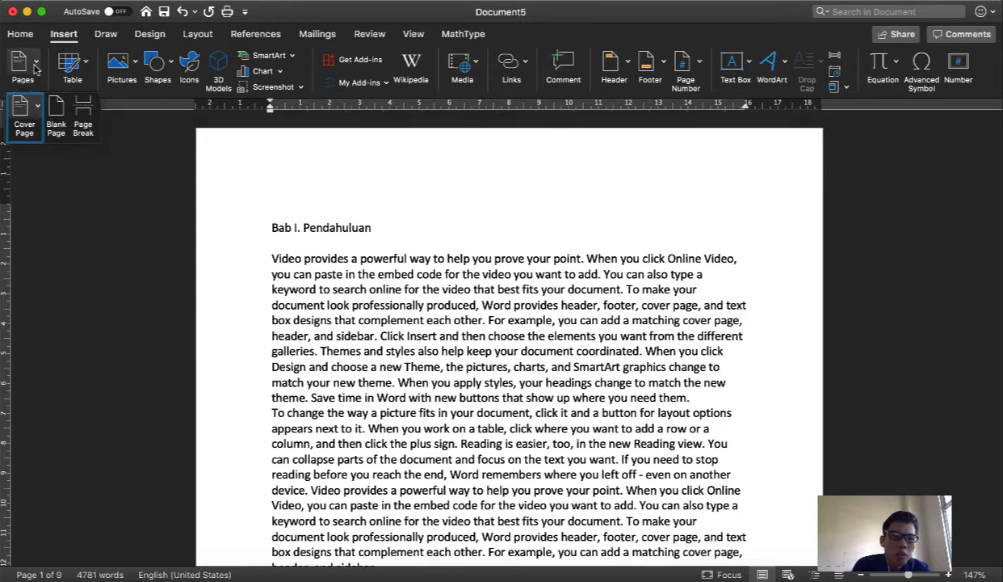
click(84, 117)
scroll(348, 287, up, 10)
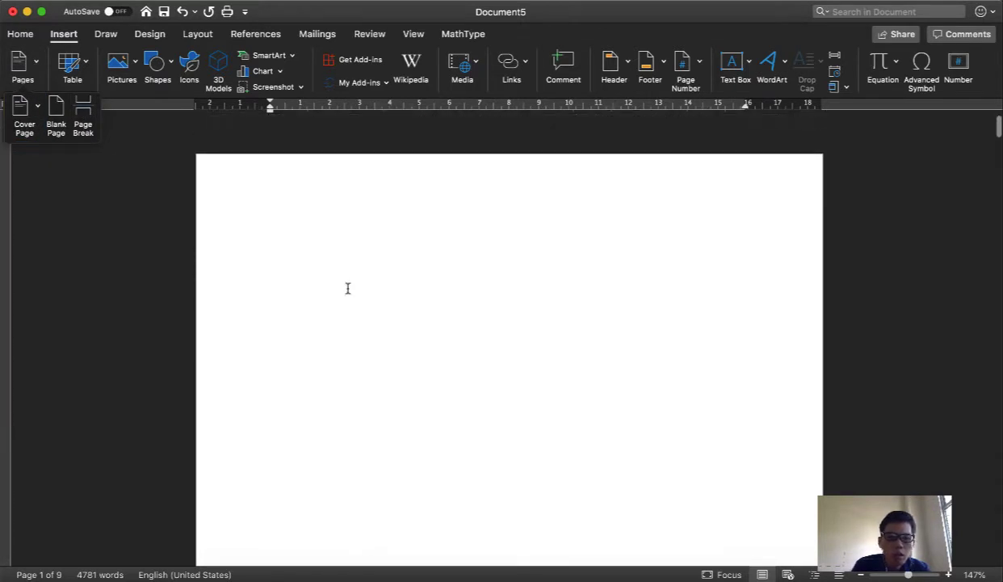
click(273, 192)
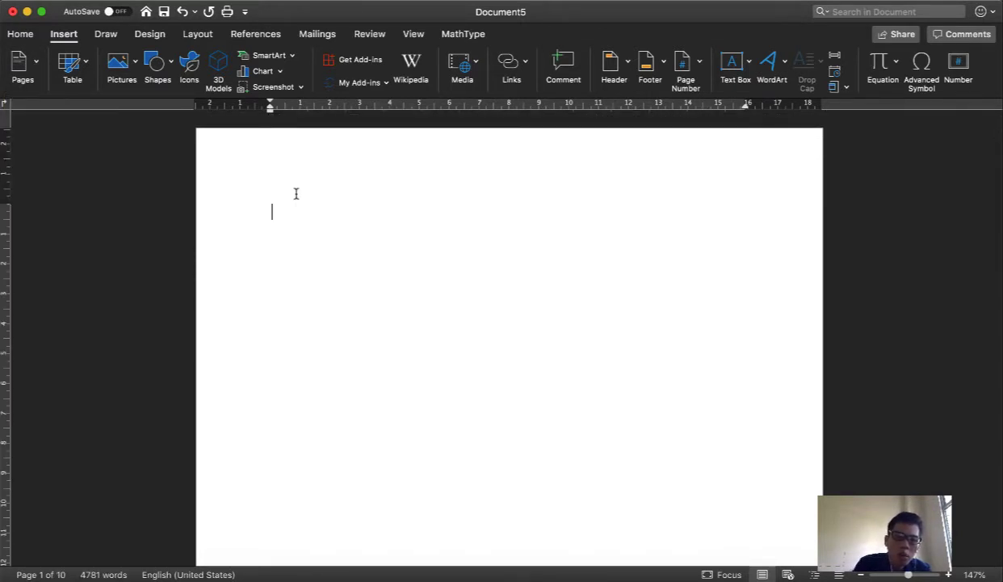
text(Daftar Isi)
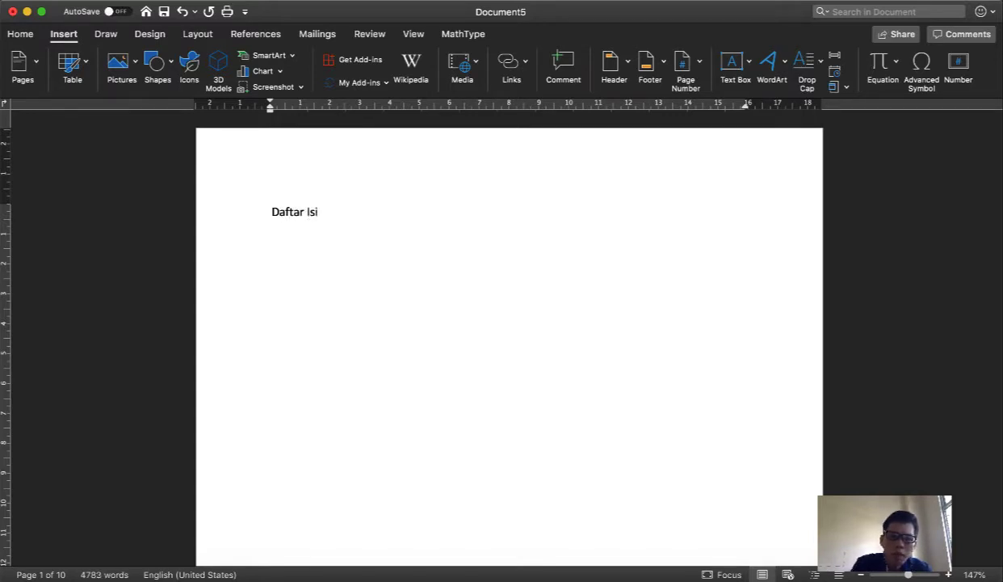
key(Return)
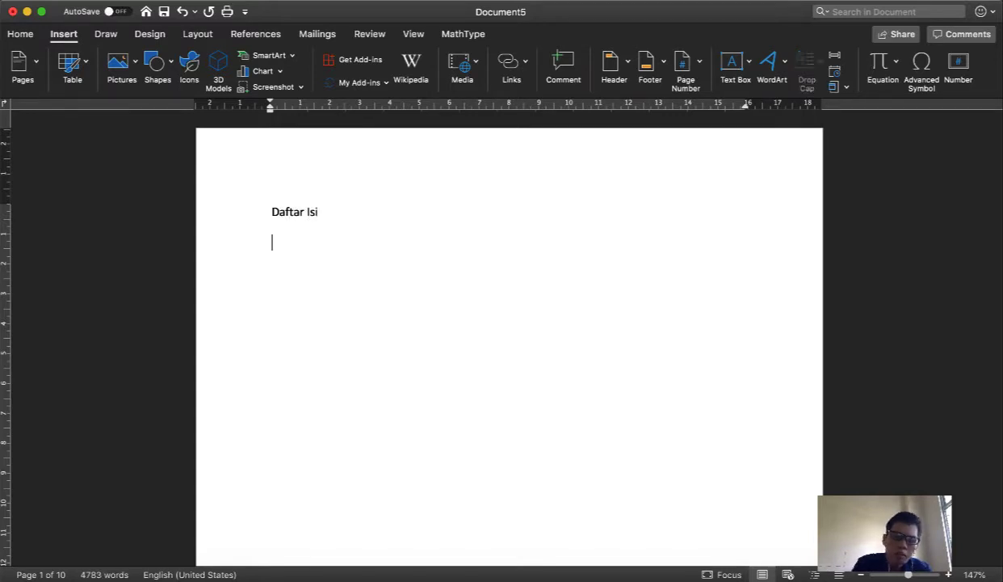
Apply the Heading 1 style to the "Bab I. Pendahuluan" chapter title
scroll(261, 298, down, 10)
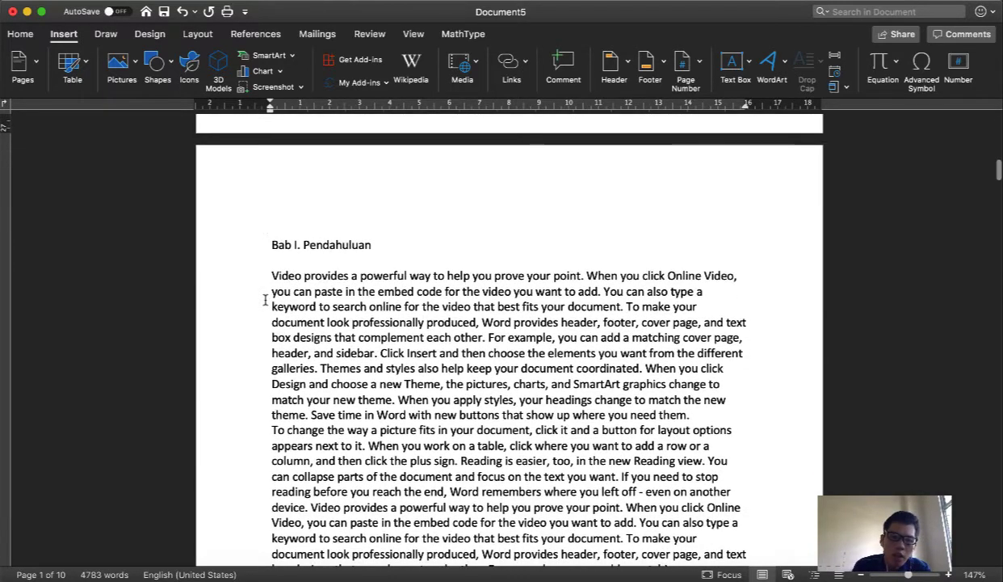
drag(269, 242, 371, 244)
scroll(370, 242, down, 8)
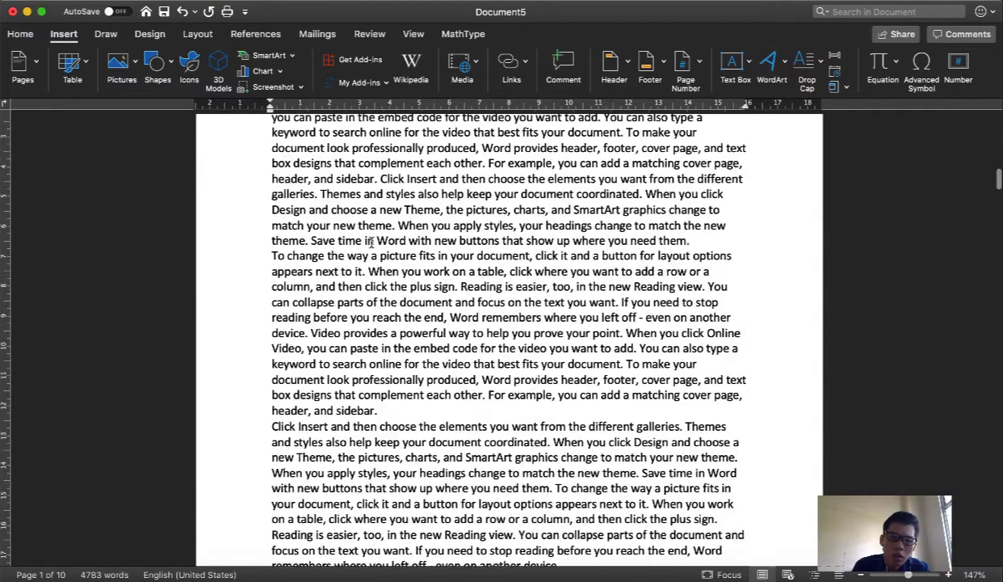
scroll(311, 356, down, 15)
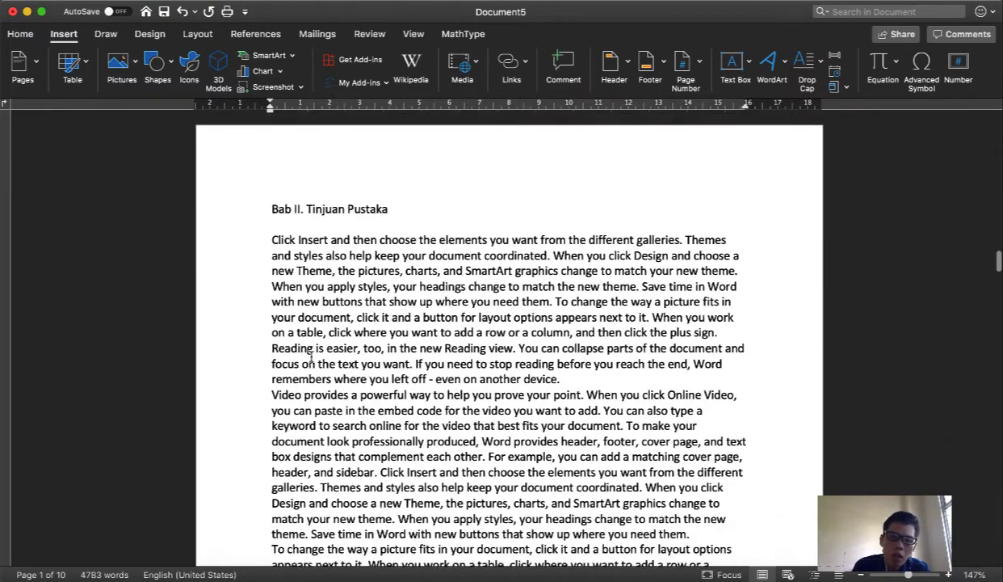
scroll(312, 360, up, 15)
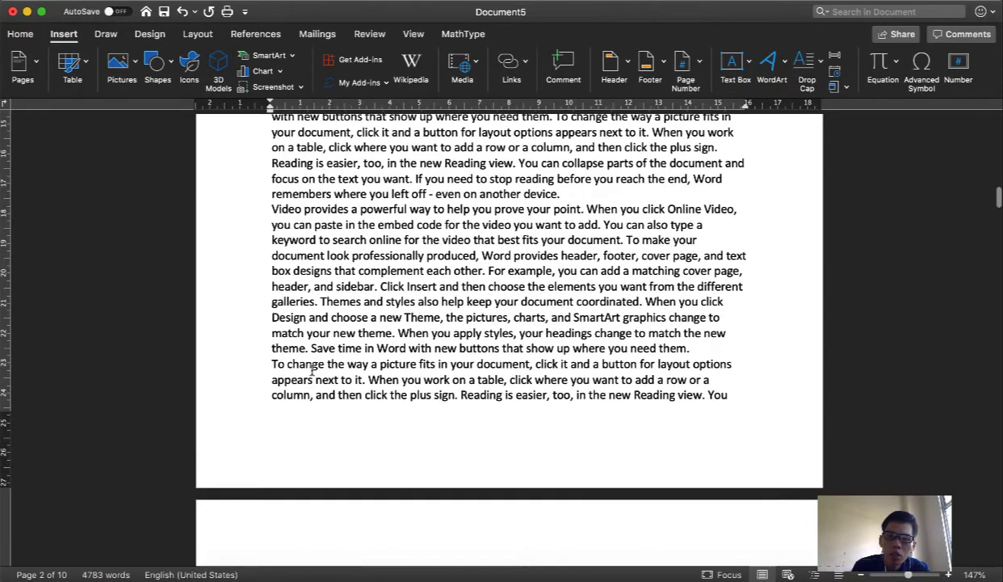
scroll(311, 369, up, 10)
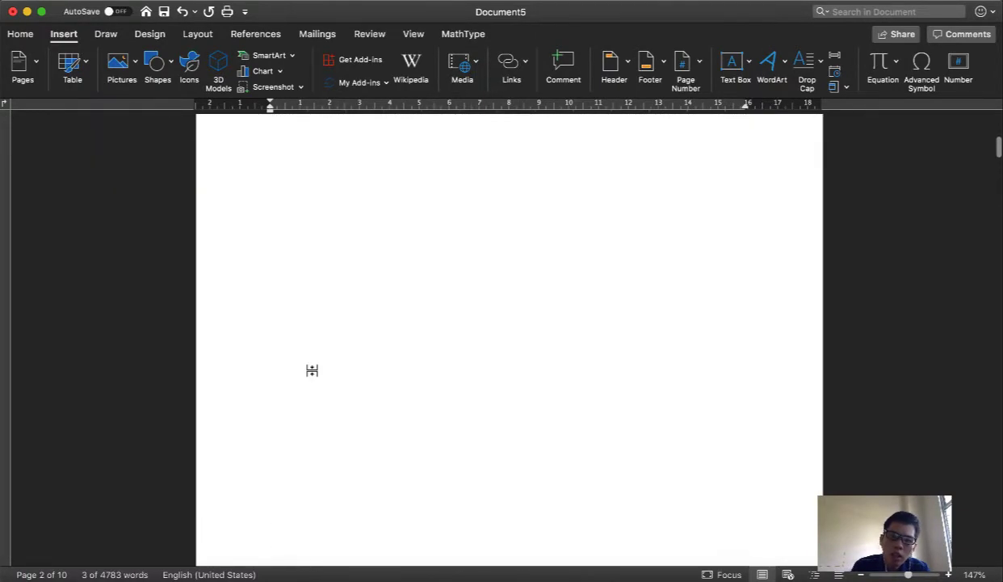
scroll(312, 369, down, 2)
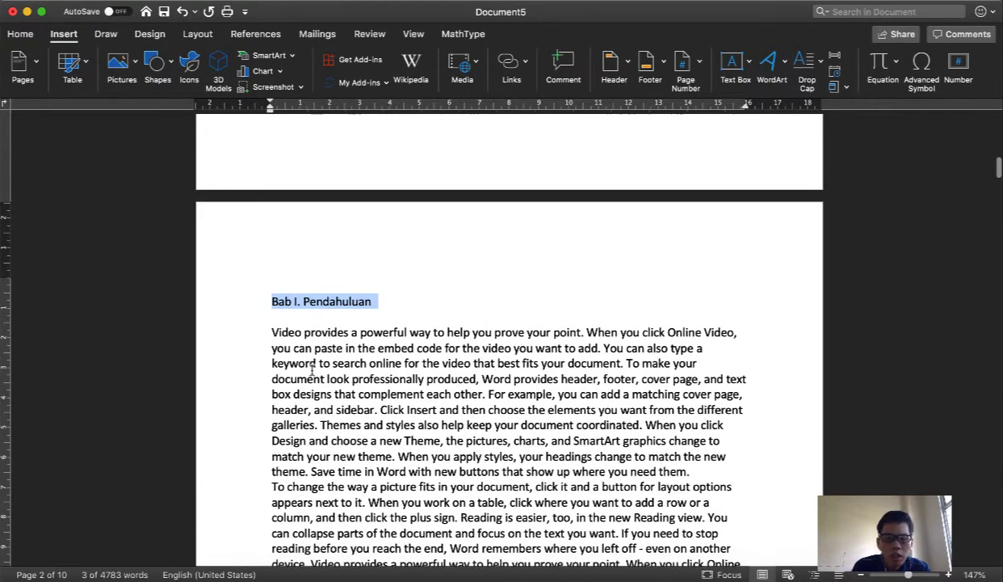
click(317, 301)
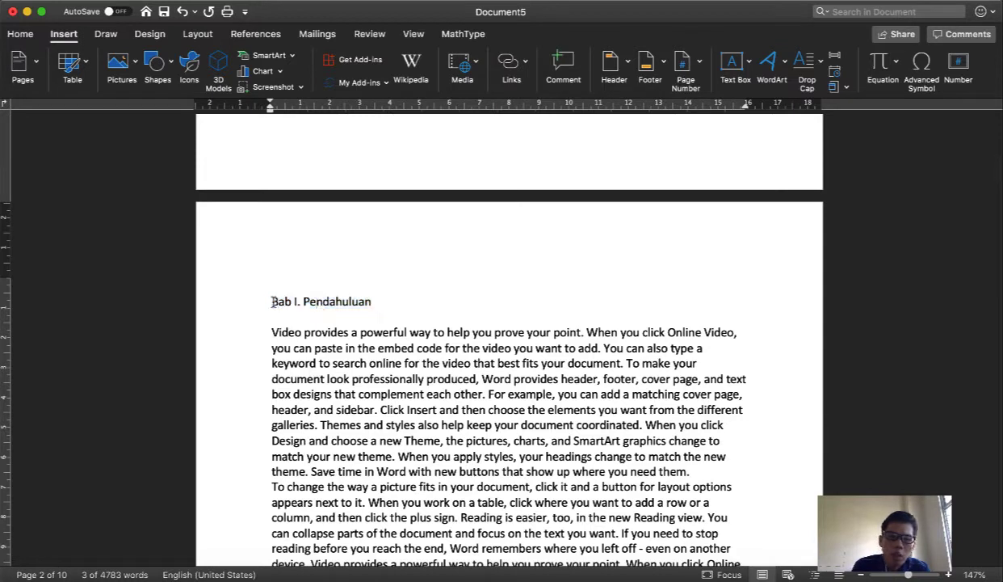
drag(273, 301, 357, 302)
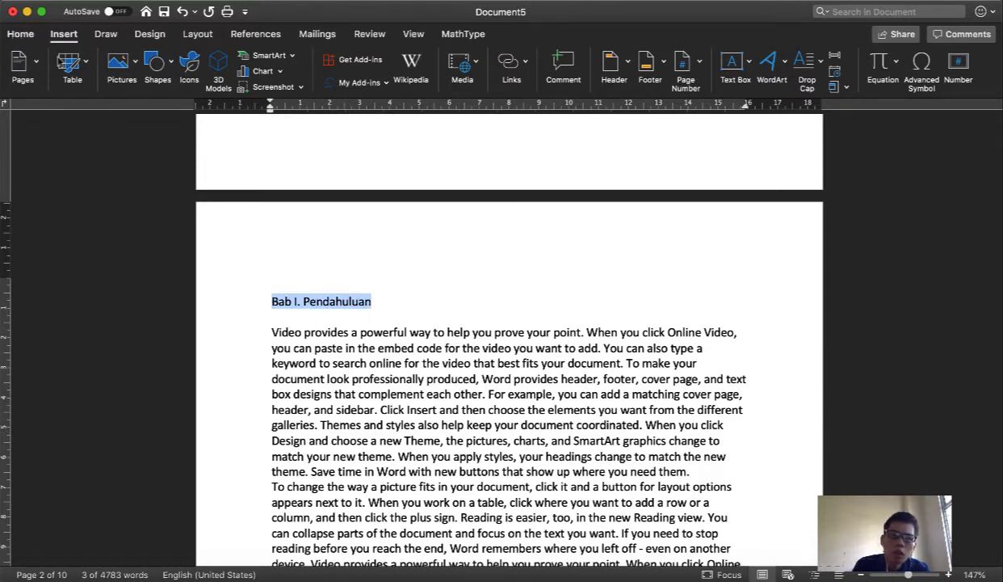
click(21, 35)
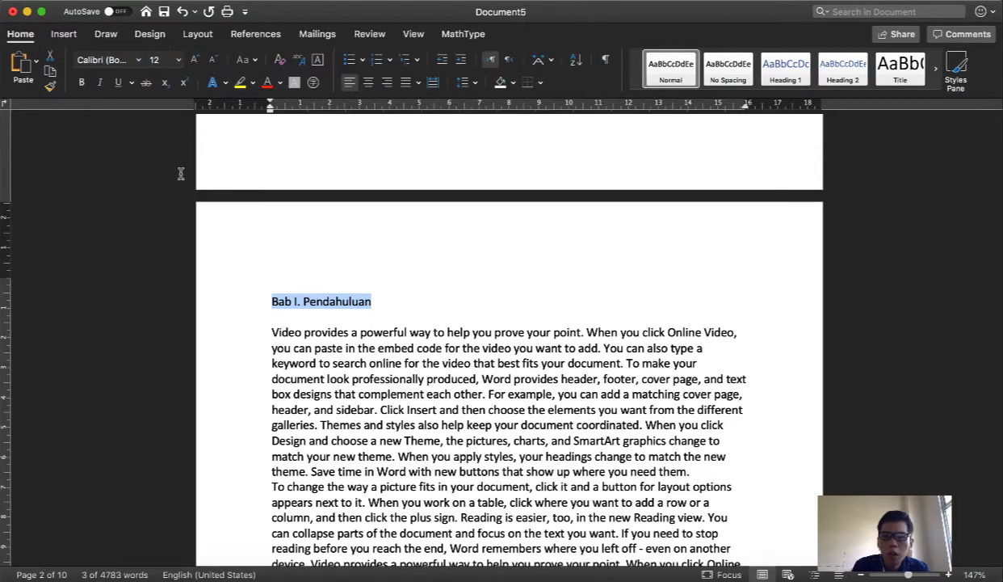
click(784, 69)
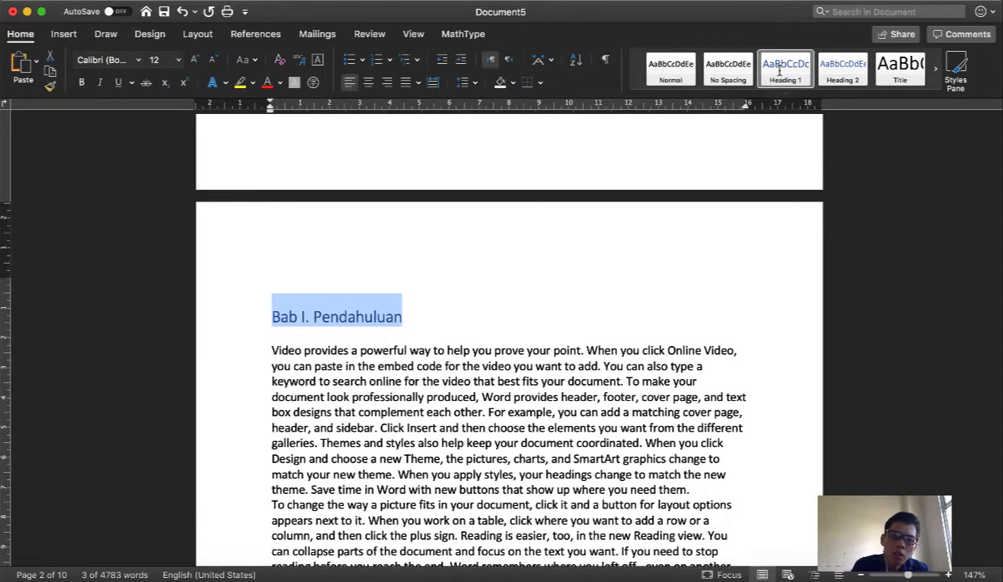
click(421, 412)
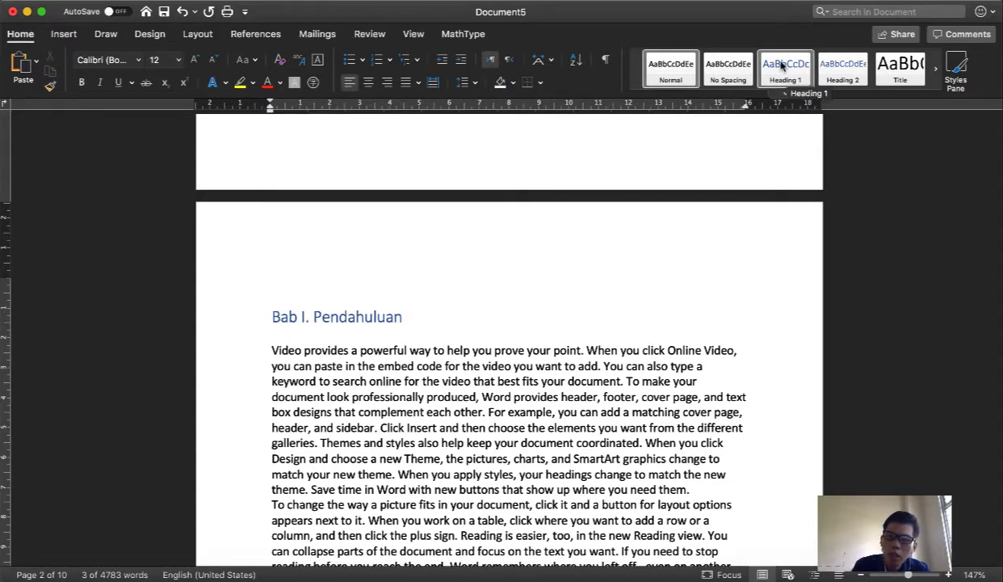
Apply the Heading 1 style to the "Bab II. Tinjuan Pustaka" chapter title
scroll(416, 434, down, 5)
scroll(416, 434, down, 15)
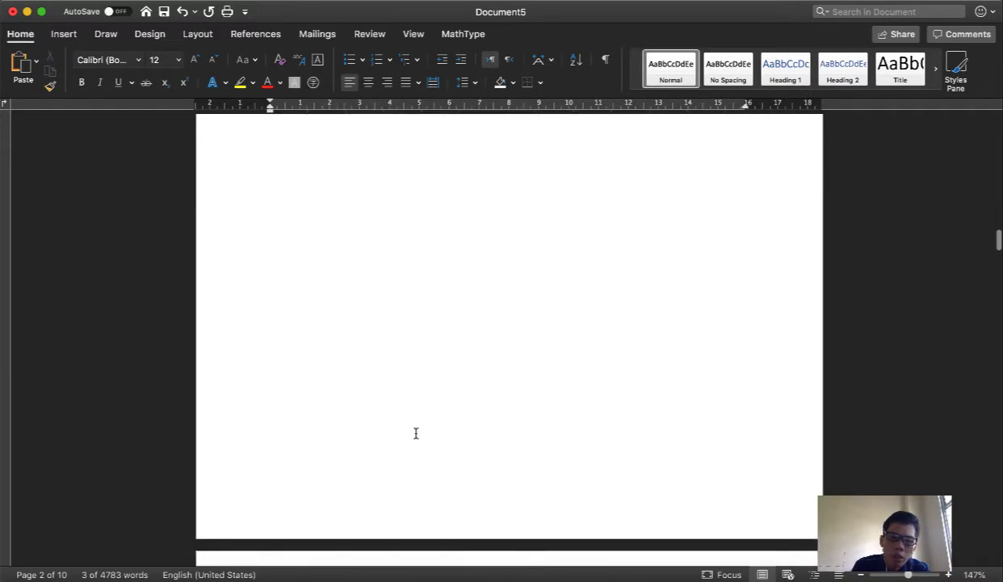
click(334, 373)
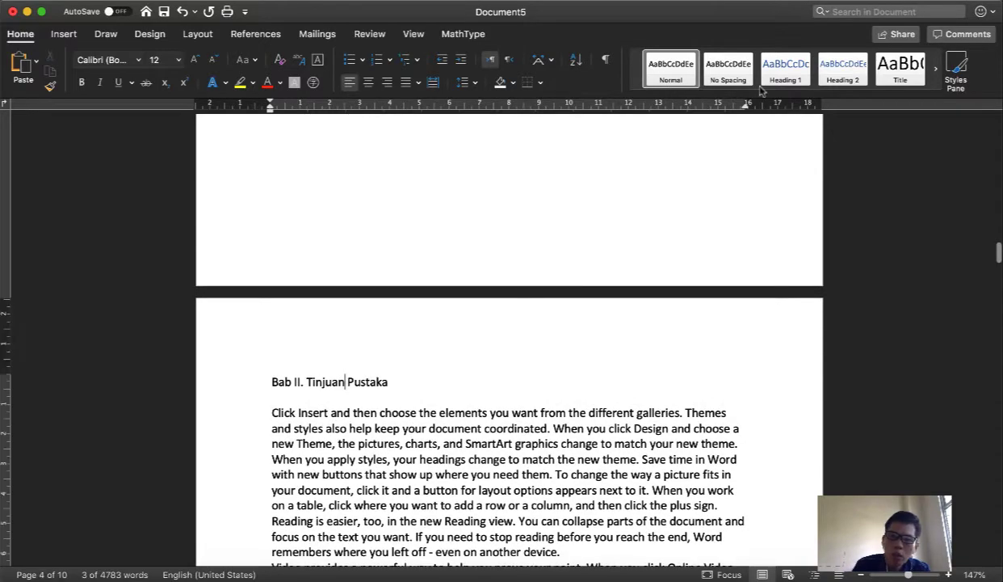
click(752, 61)
Apply the Heading 1 style to the "Bab III. Metodologi Penelitian" chapter title
scroll(381, 450, down, 20)
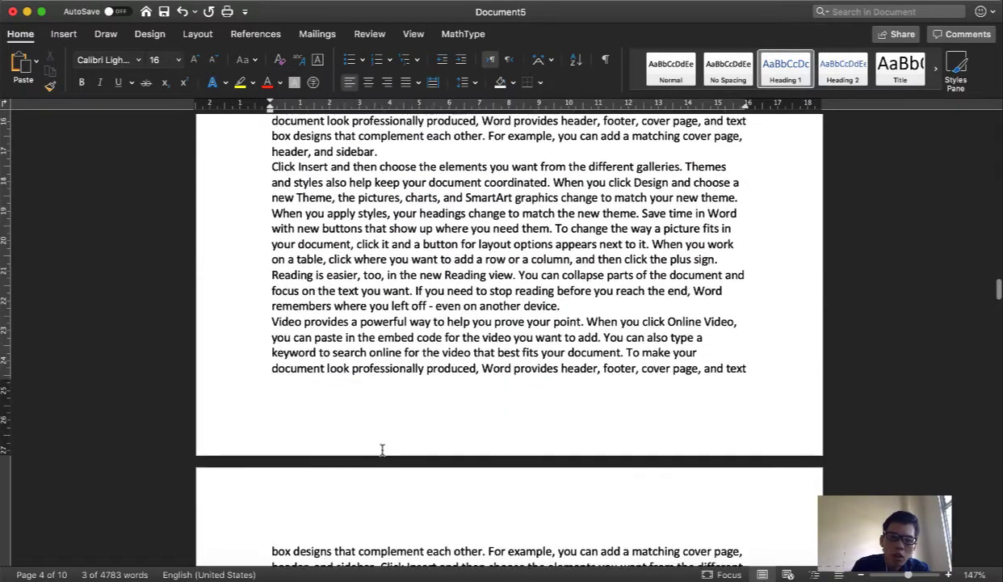
scroll(383, 450, down, 20)
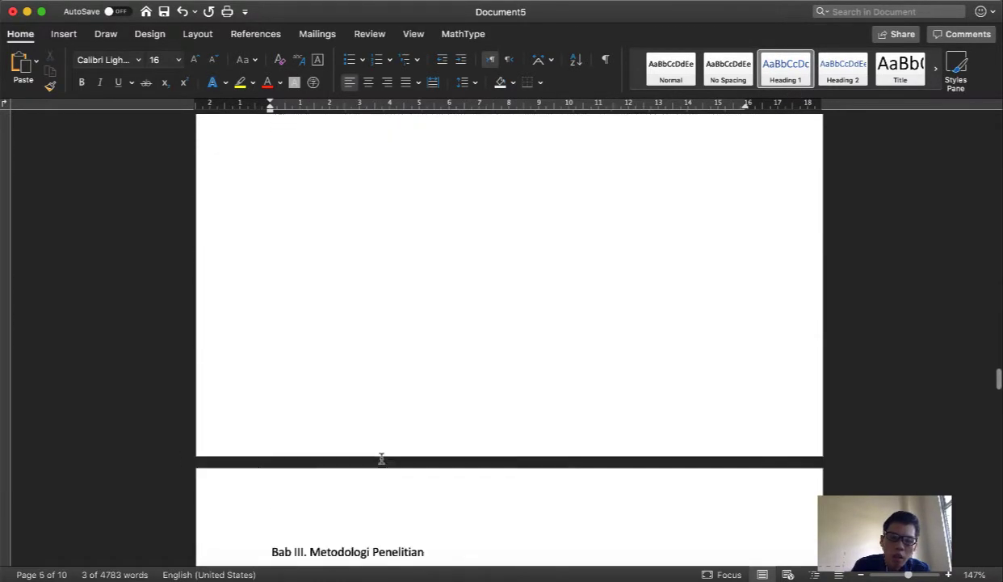
click(361, 344)
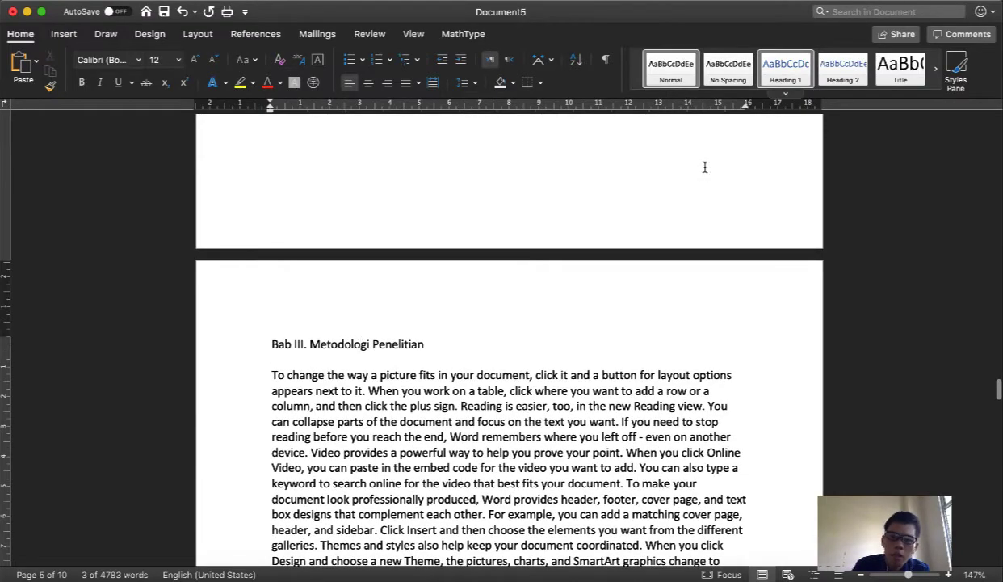
key(super+alt+1)
click(360, 456)
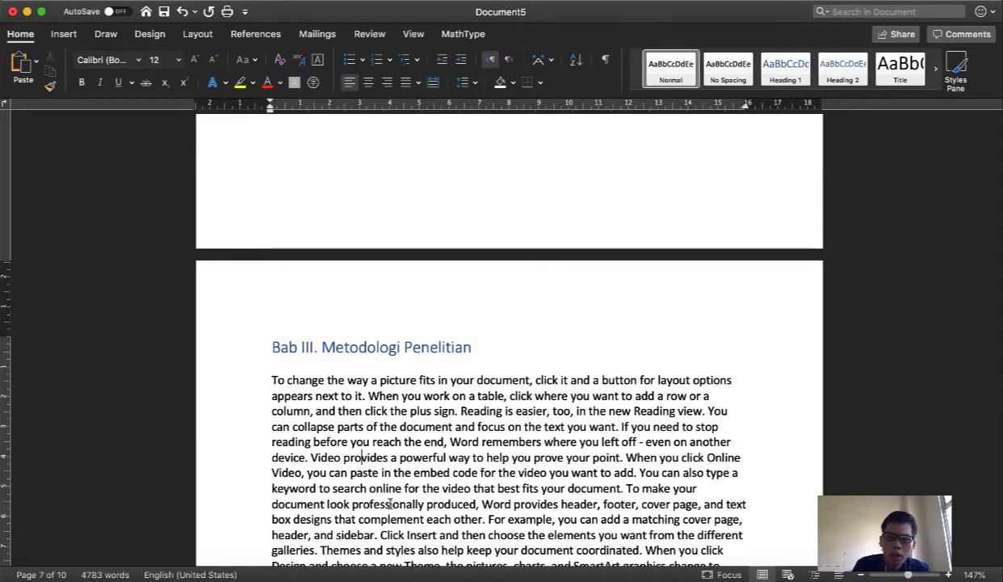
Return to the "Bab I. Pendahuluan" title and open the Heading 1 style for modification
scroll(389, 500, down, 15)
scroll(390, 502, down, 20)
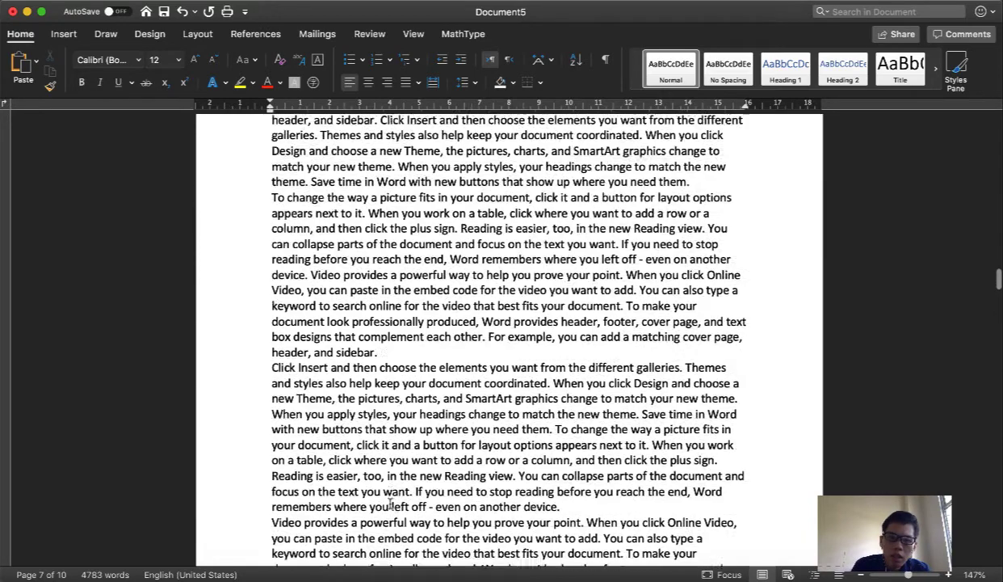
scroll(391, 502, down, 20)
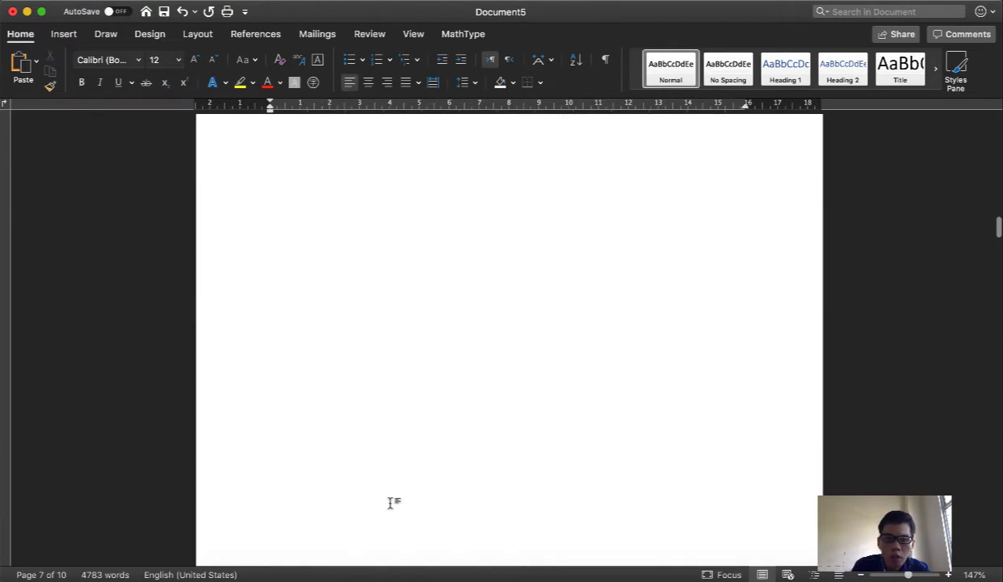
scroll(390, 502, up, 15)
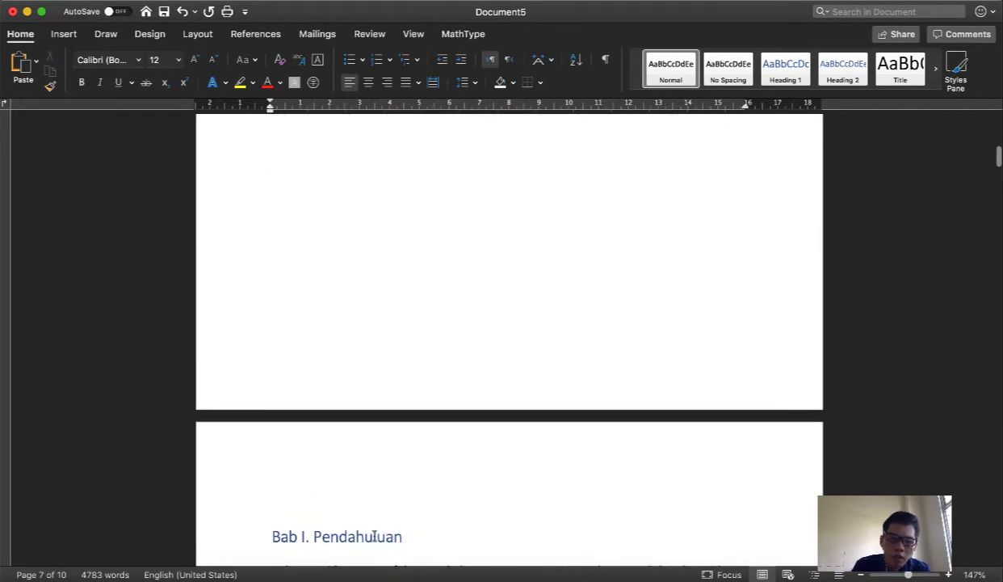
triple_click(345, 433)
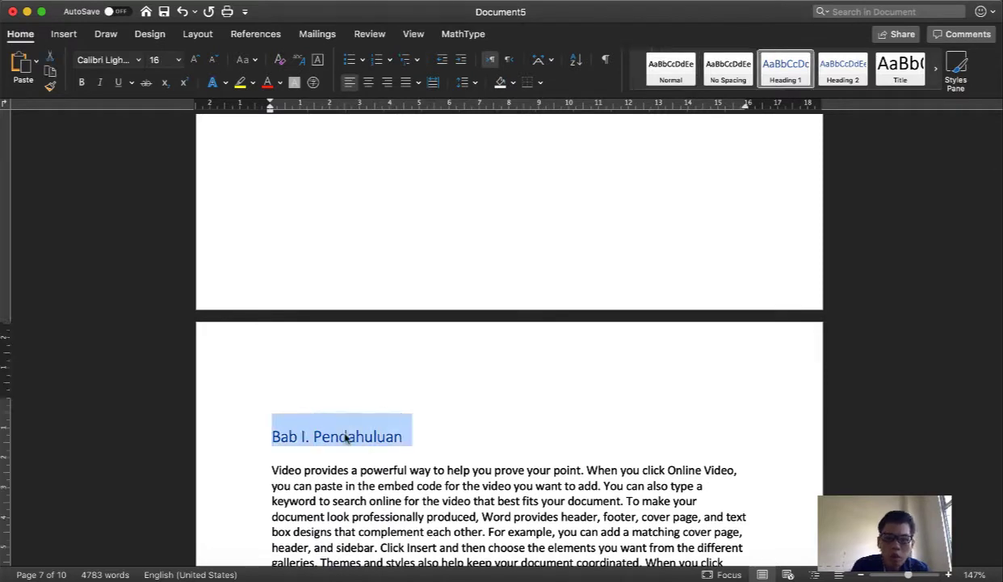
click(364, 436)
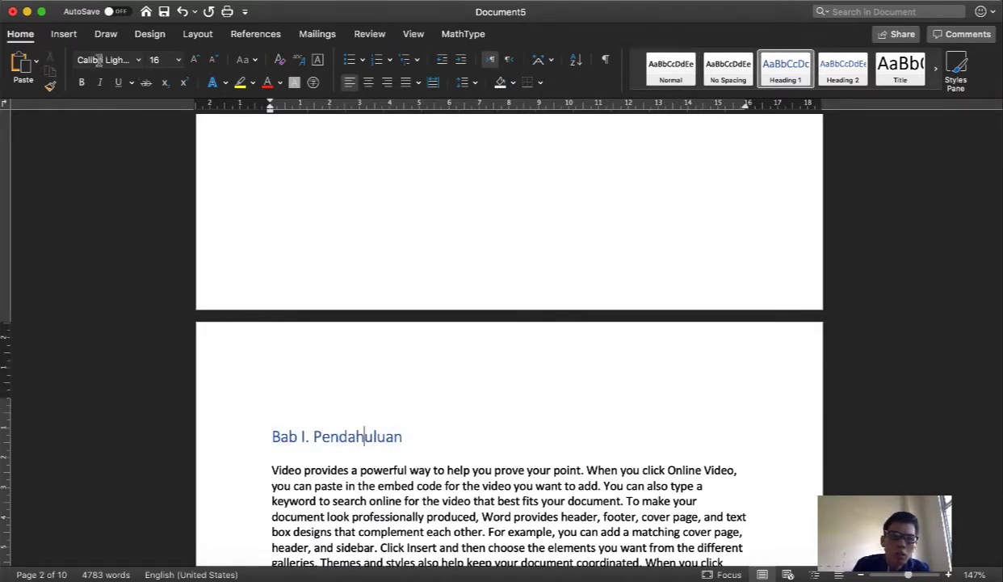
click(783, 95)
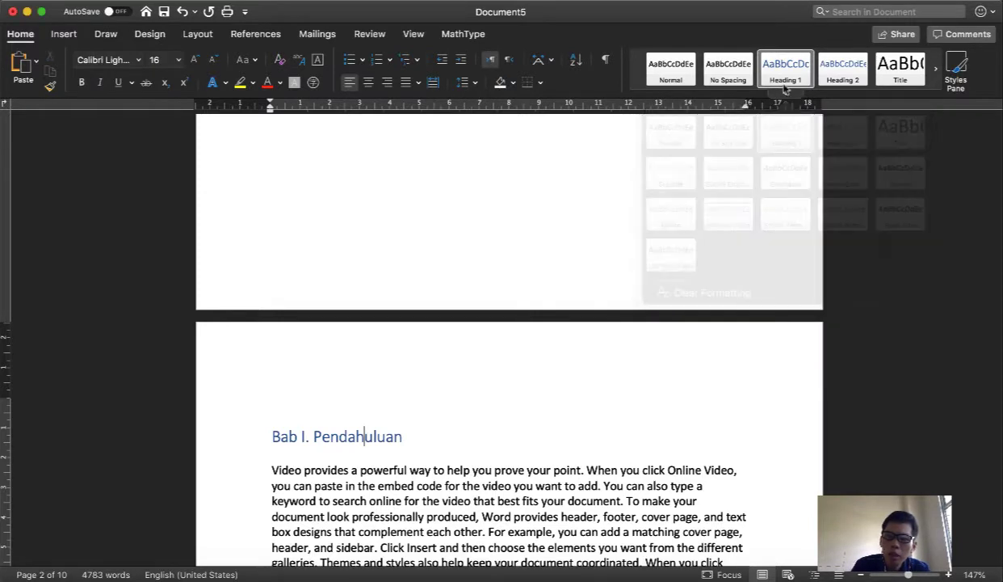
click(783, 95)
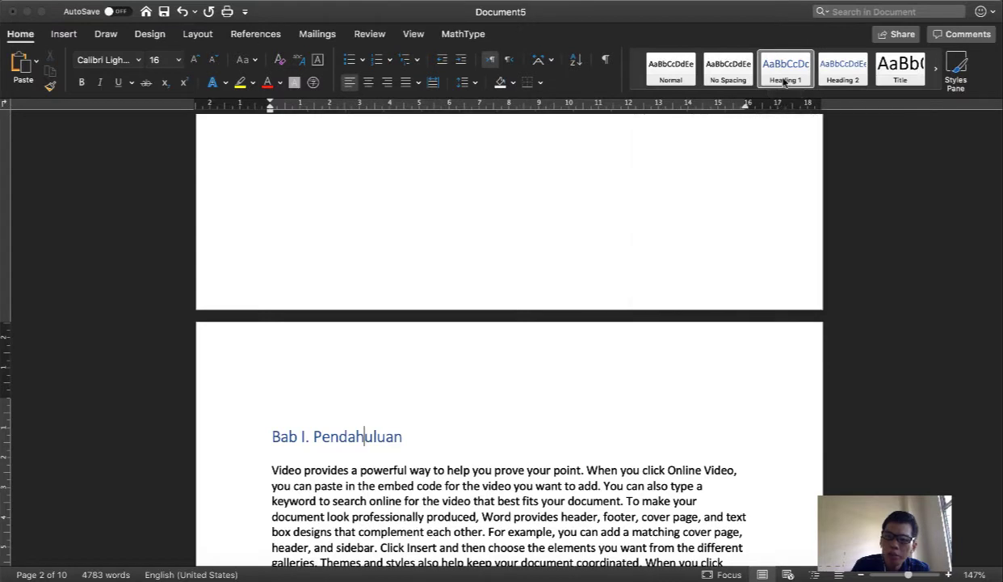
right_click(782, 68)
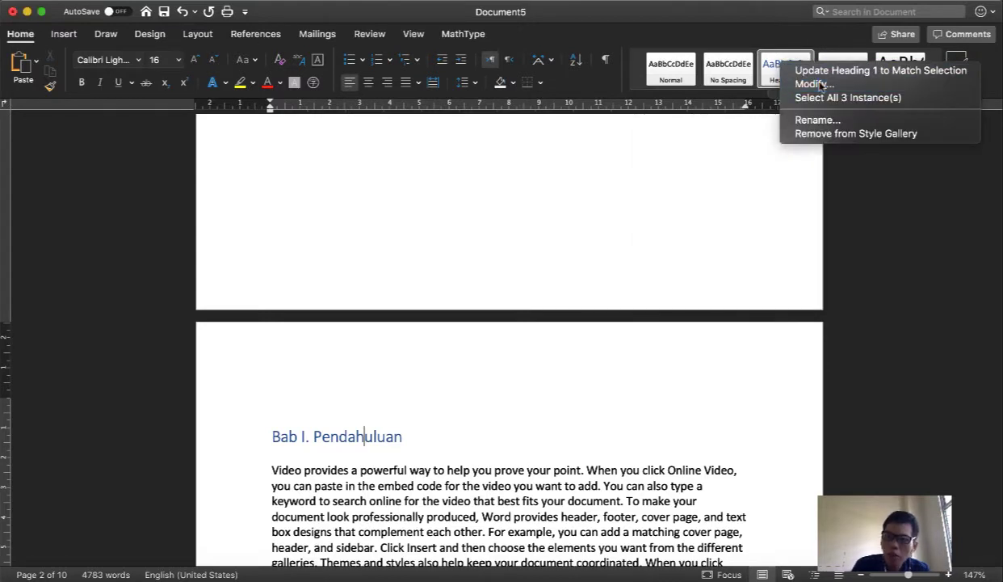
click(718, 251)
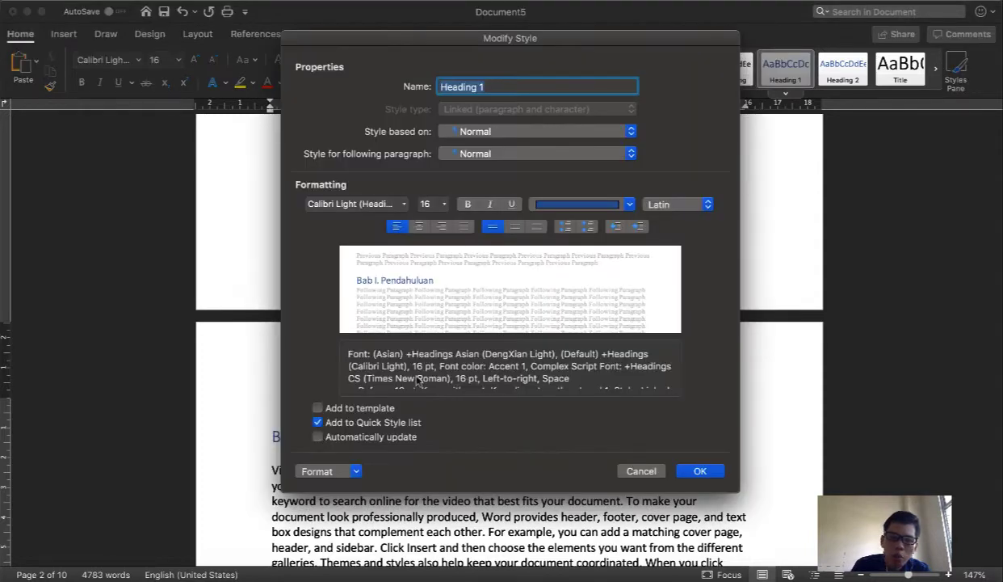
Set the Heading 1 style's font to Times New Roman at size 14
click(349, 204)
text(Times New Roman)
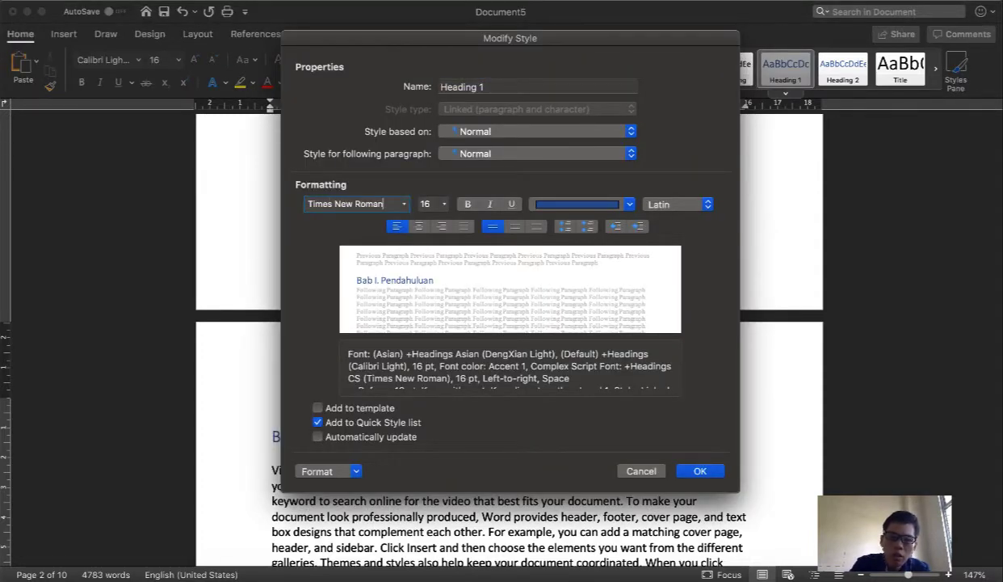
key(Tab)
text(14)
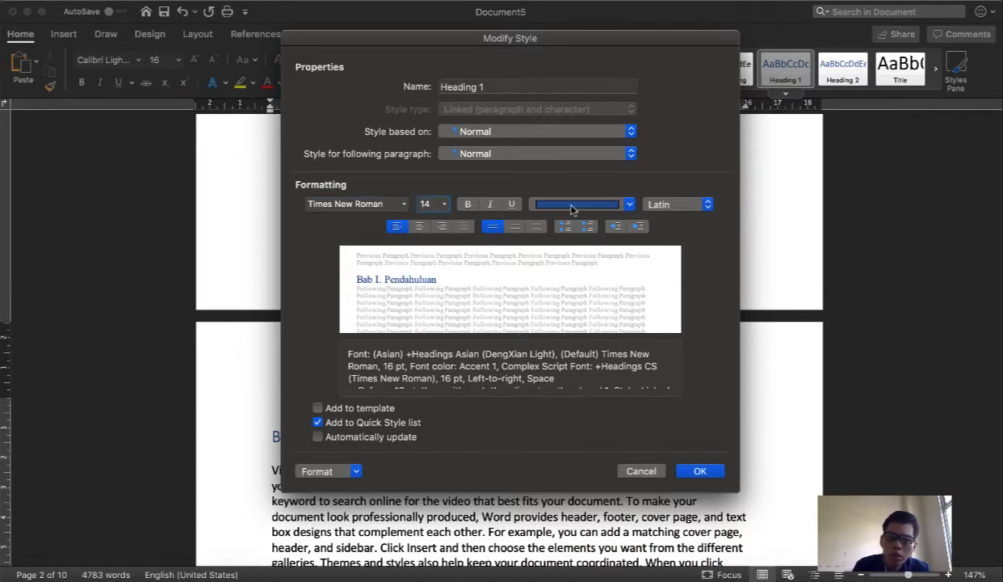
Set the Heading 1 style's font color to Automatic and make it bold
click(572, 208)
click(556, 232)
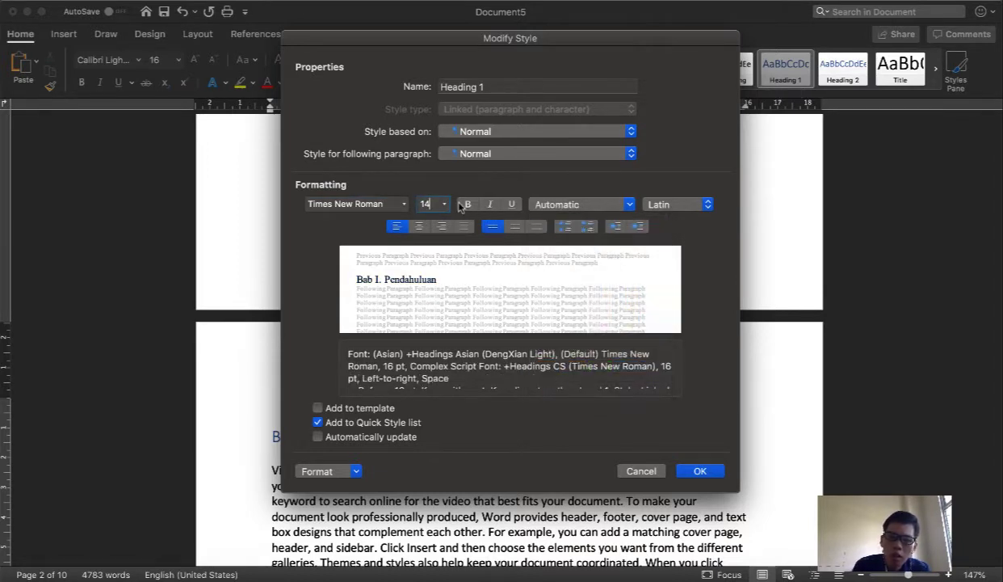
click(461, 206)
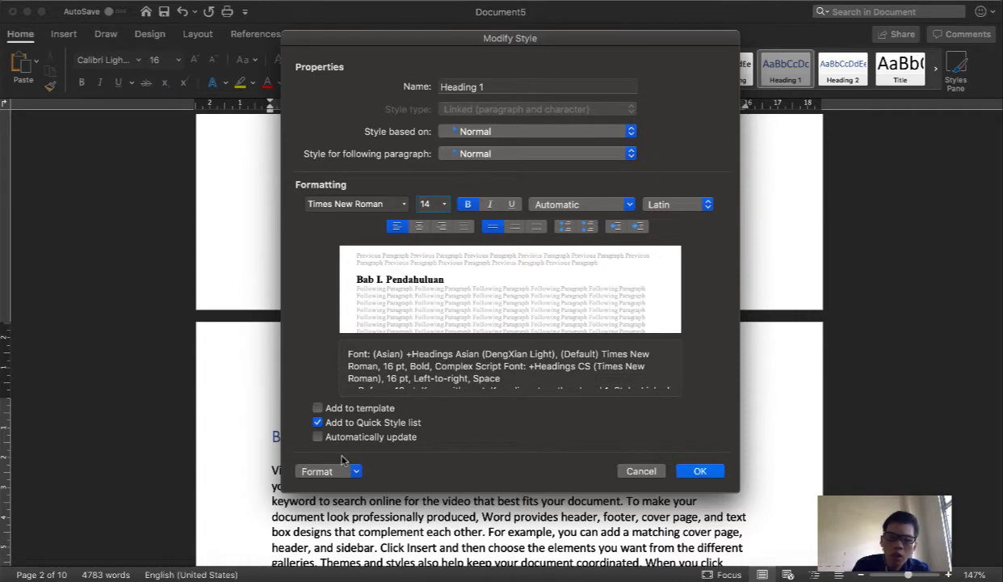
Save the Heading 1 style changes and check the new formatting on the chapter titles through "Bab III. Metodologi Penelitian"
key(Return)
scroll(353, 501, down, 3)
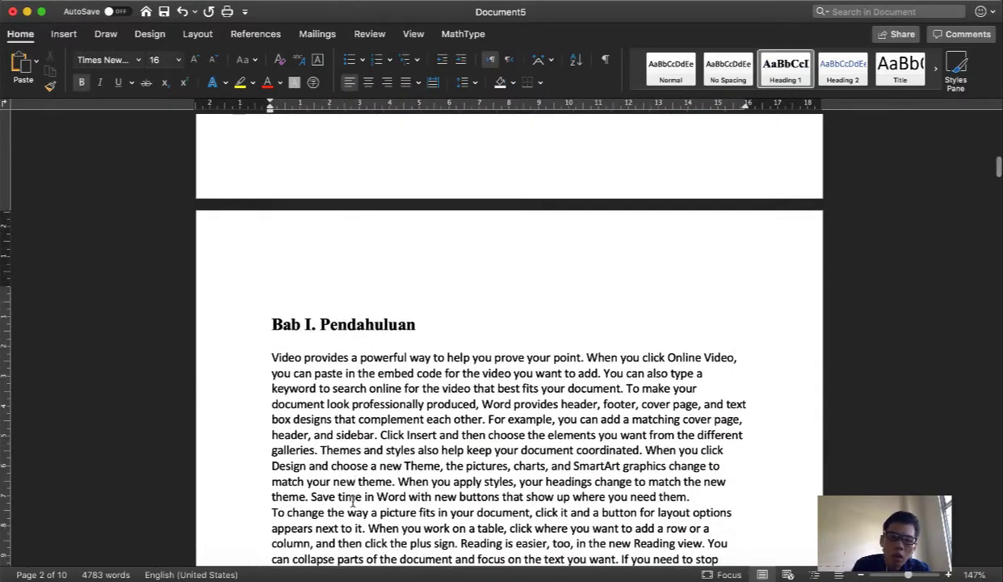
scroll(353, 501, down, 15)
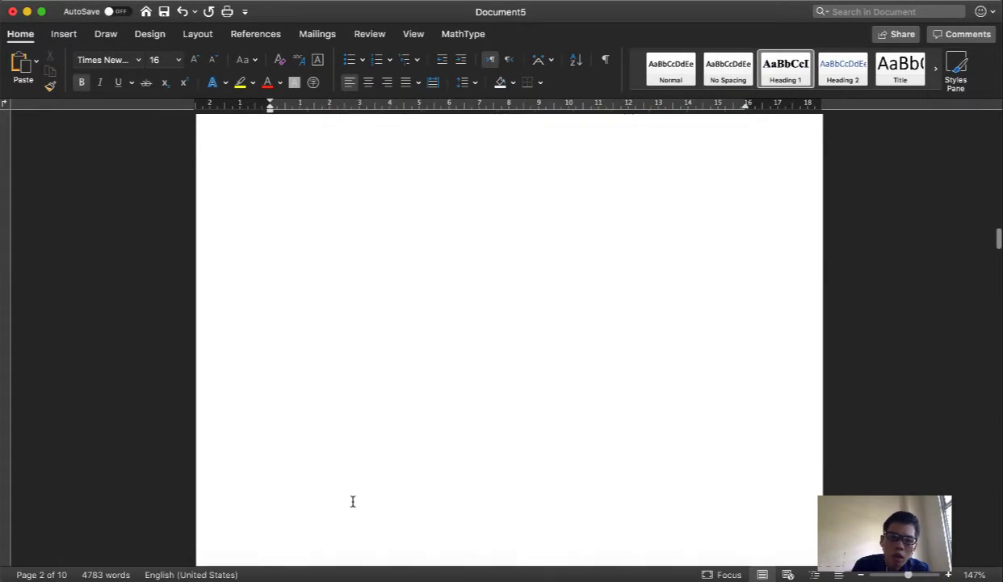
scroll(353, 501, down, 8)
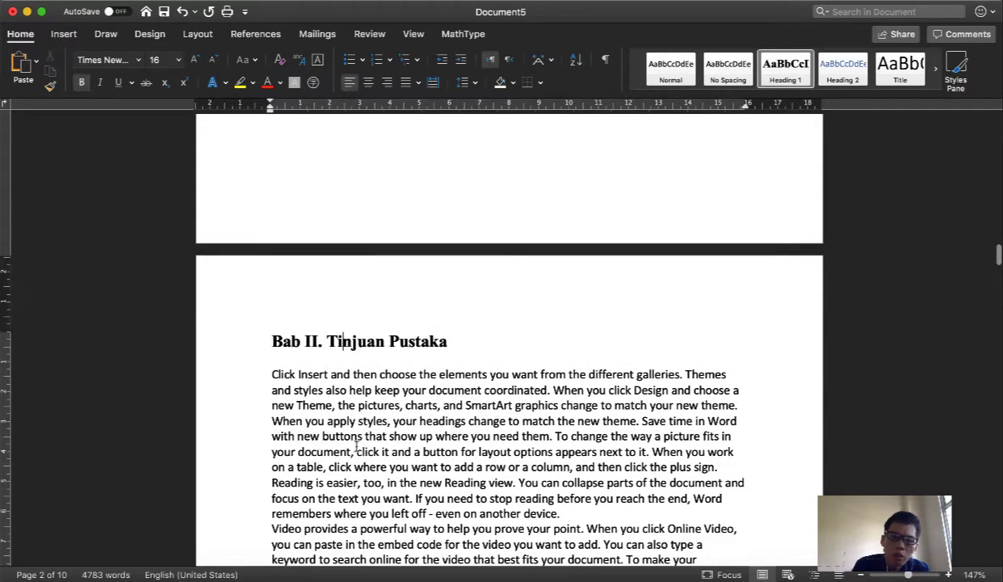
scroll(344, 343, down, 10)
scroll(356, 449, down, 20)
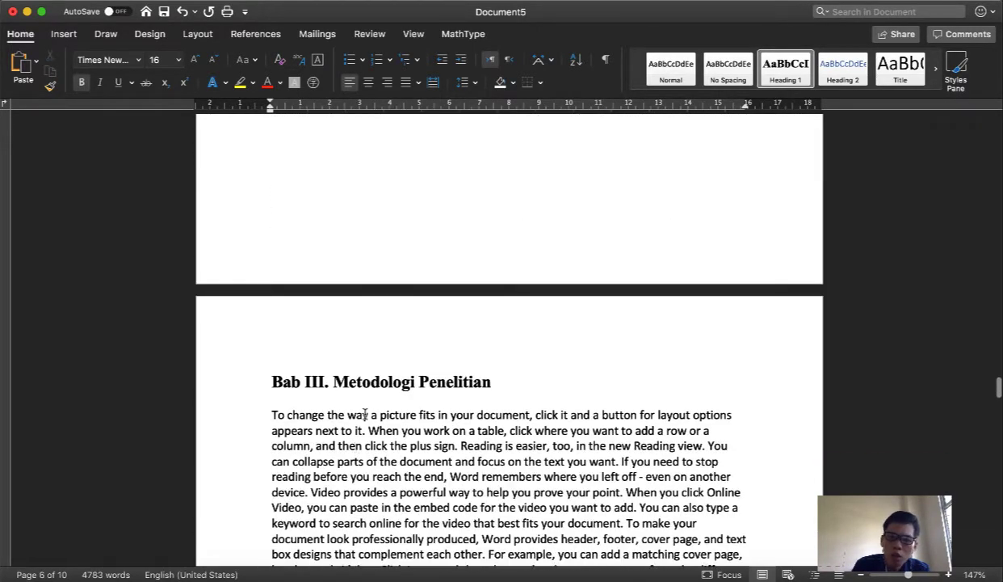
click(366, 386)
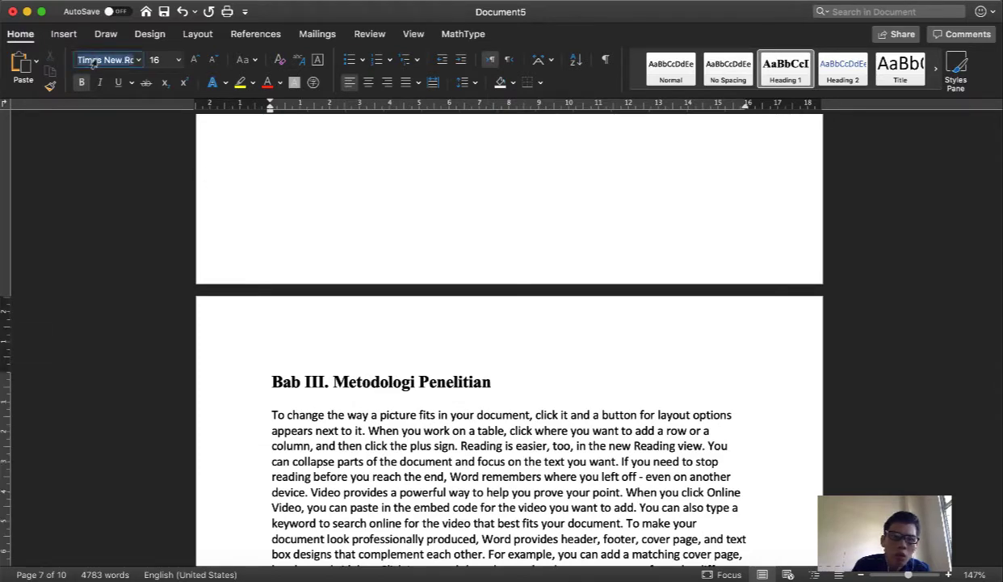
click(386, 395)
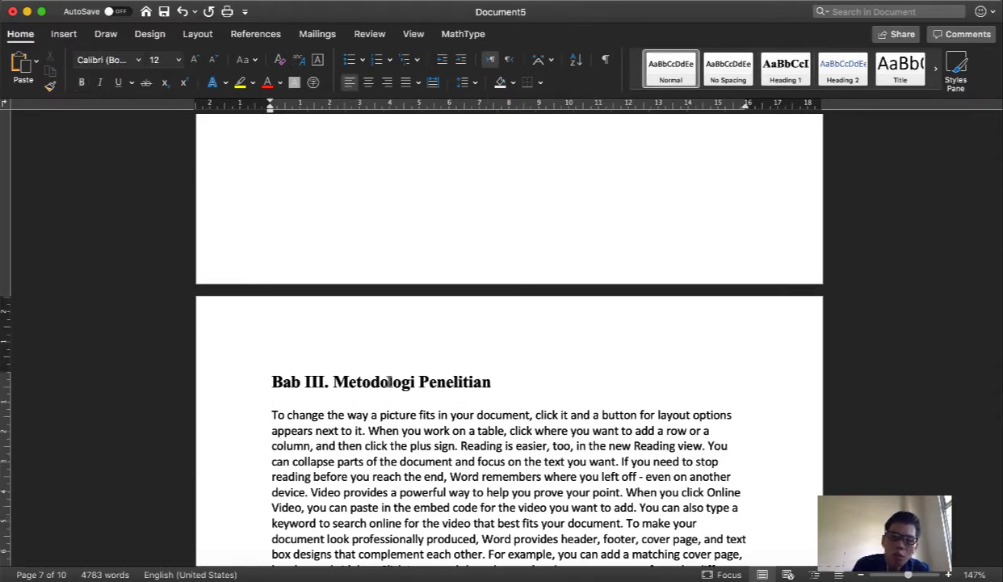
Return to the first page and insert the Classic automatic table of contents below the "Daftar Isi" line
scroll(388, 382, up, 15)
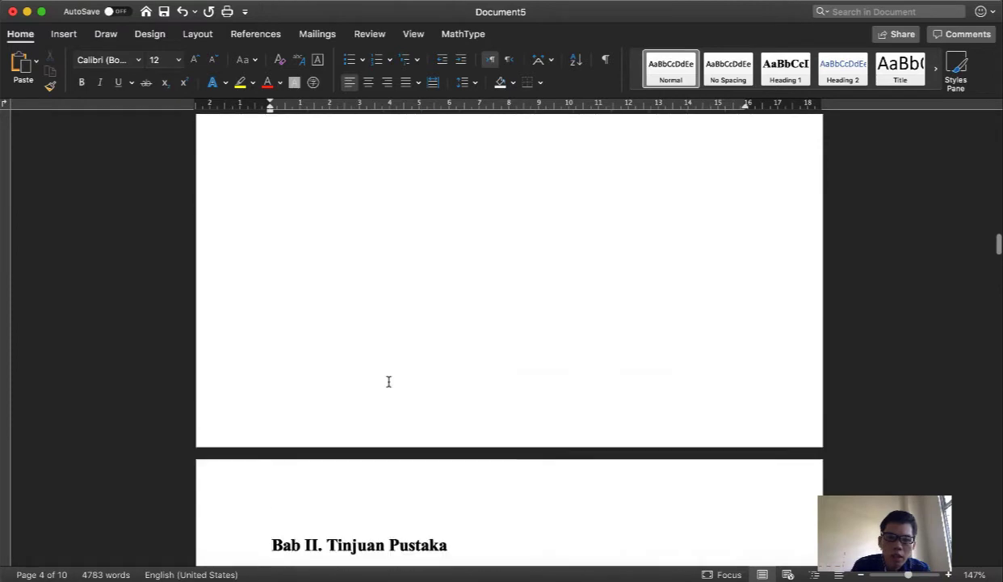
scroll(388, 382, down, 8)
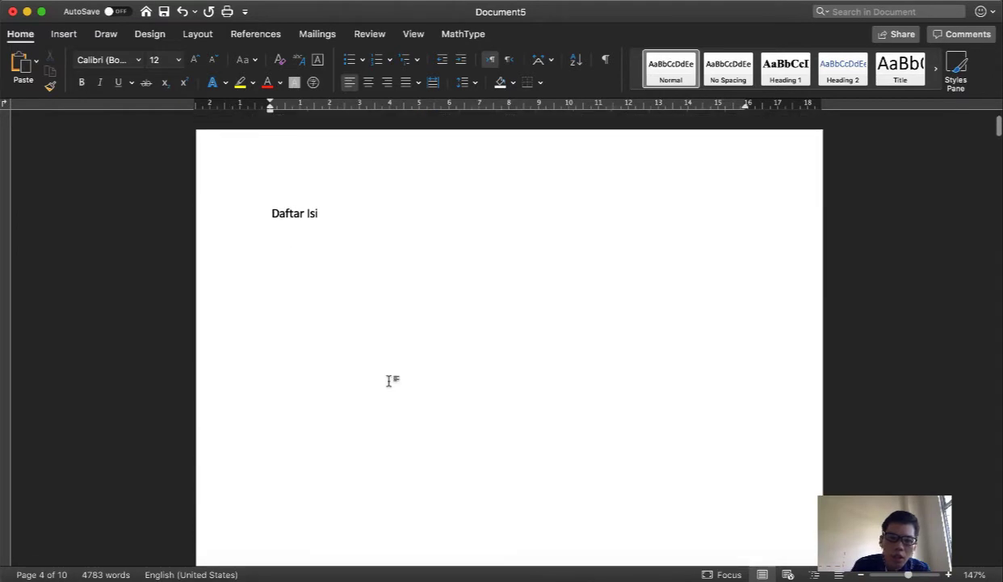
scroll(389, 381, down, 5)
scroll(388, 382, up, 8)
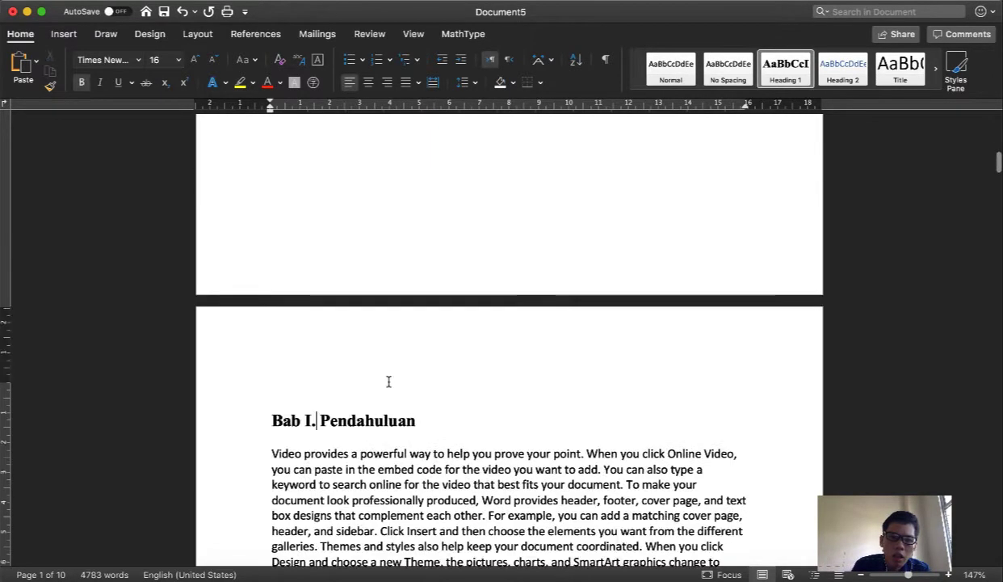
click(389, 381)
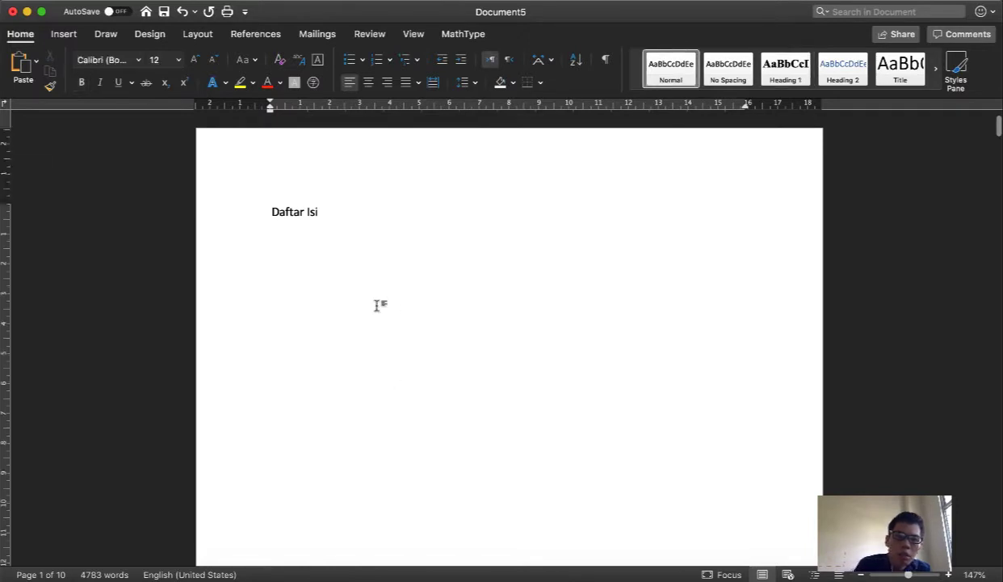
click(253, 36)
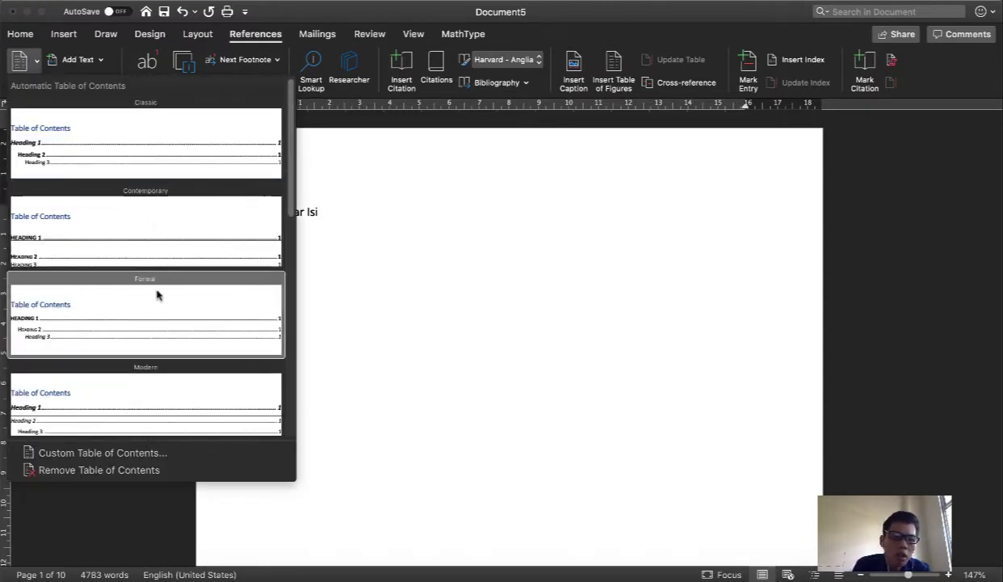
click(136, 147)
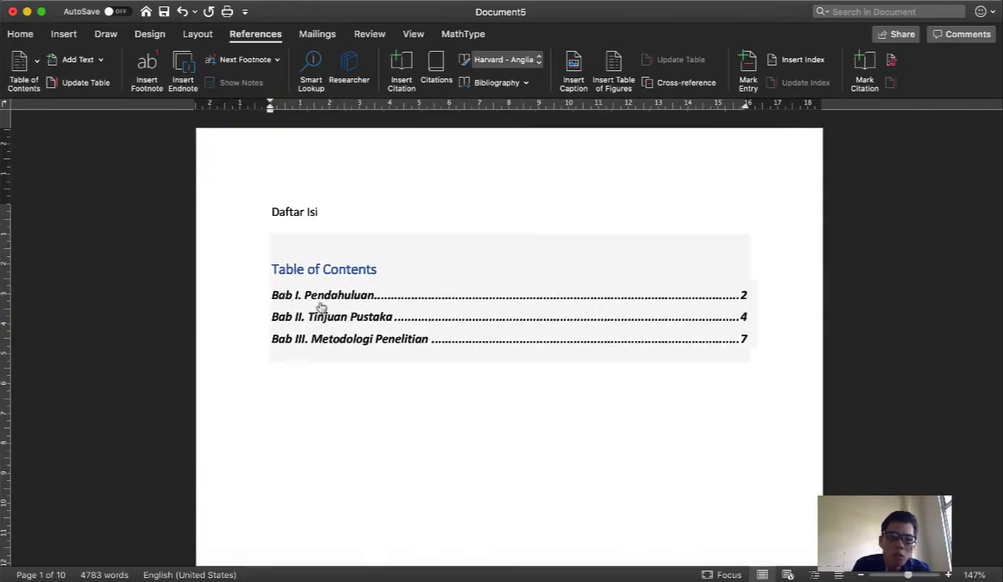
Retitle the table of contents as "Daftar Isi" and delete the separate plain "Daftar Isi" line above it
click(314, 263)
drag(267, 267, 375, 272)
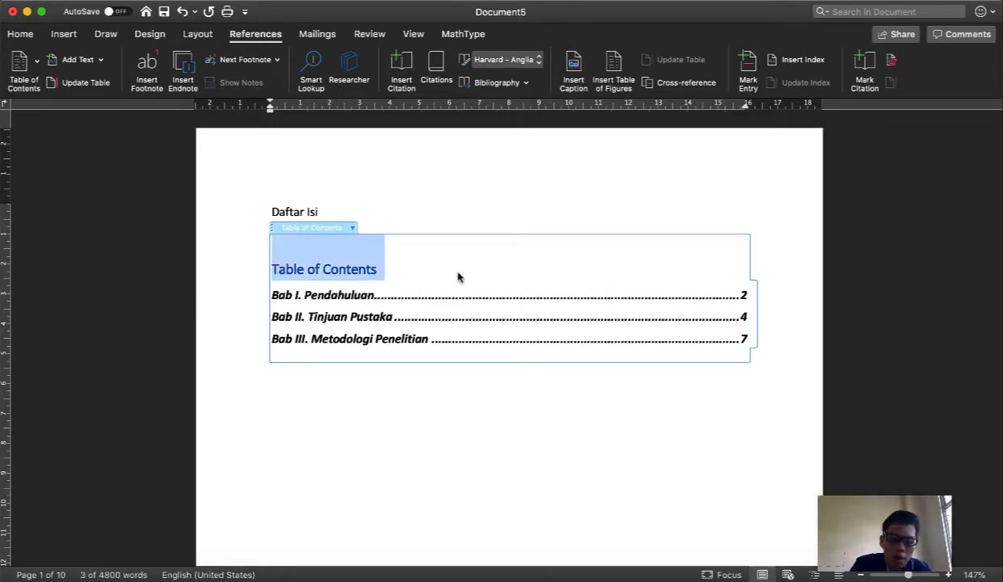
text(Daftar Isi)
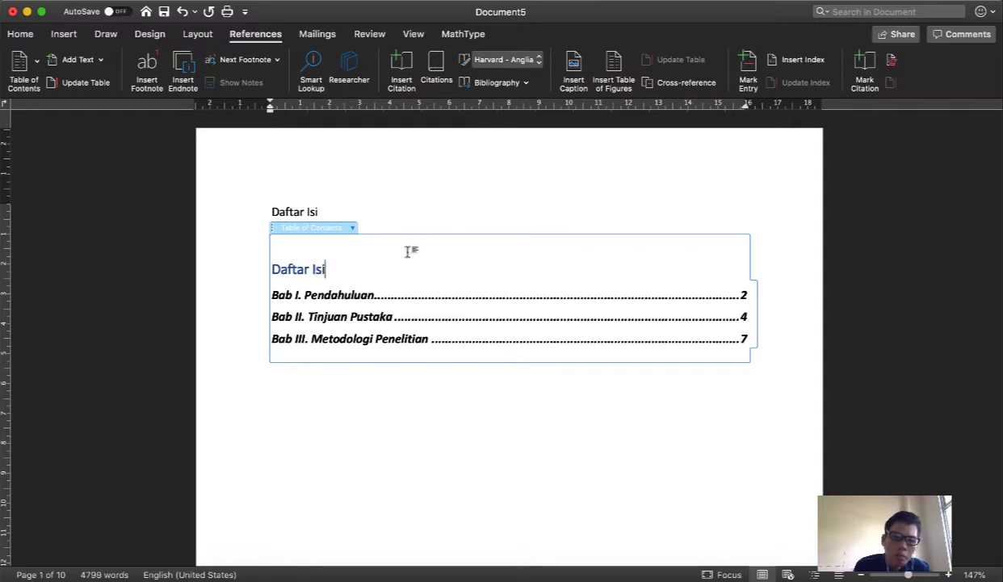
triple_click(290, 211)
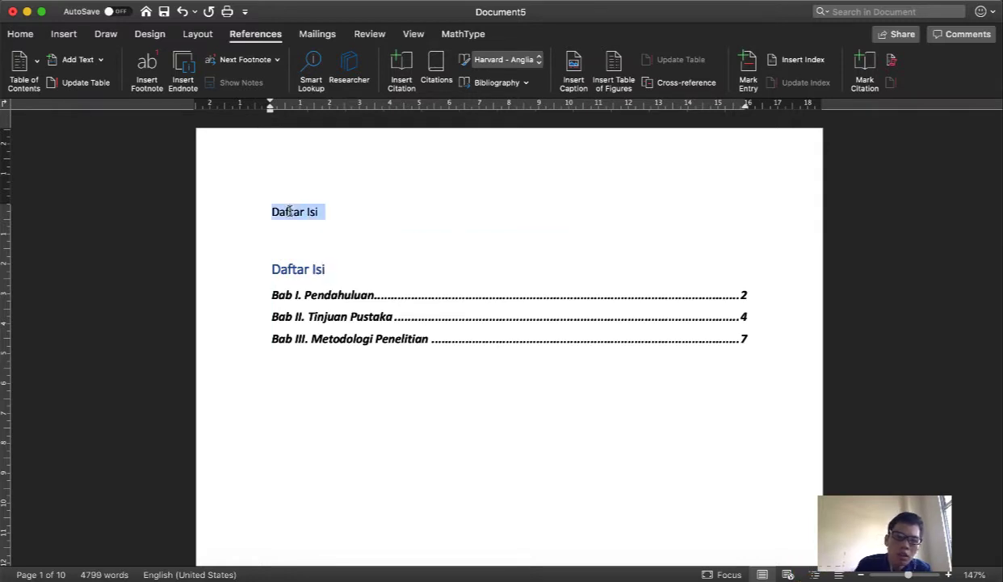
key(BackSpace)
click(500, 396)
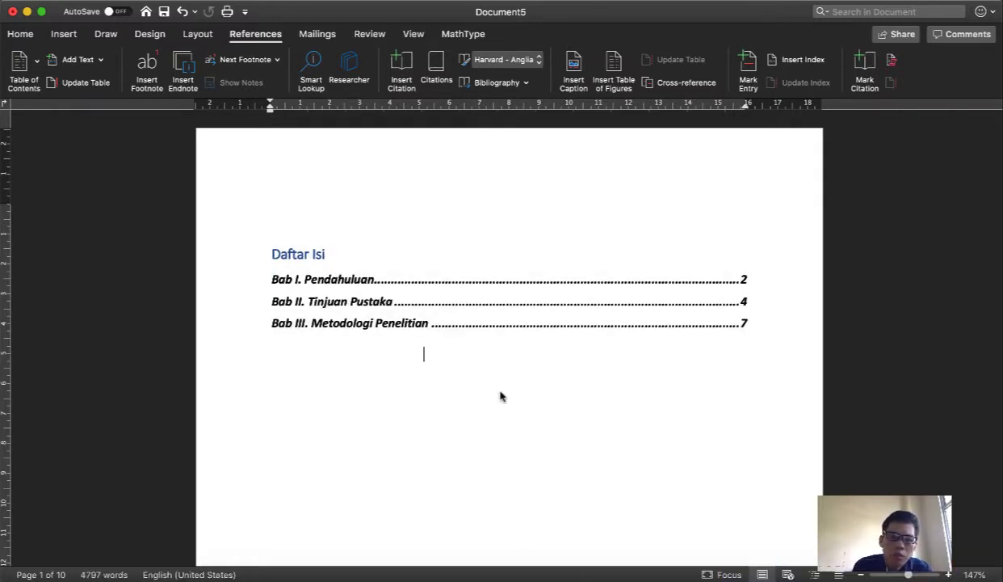
key(super+Tab)
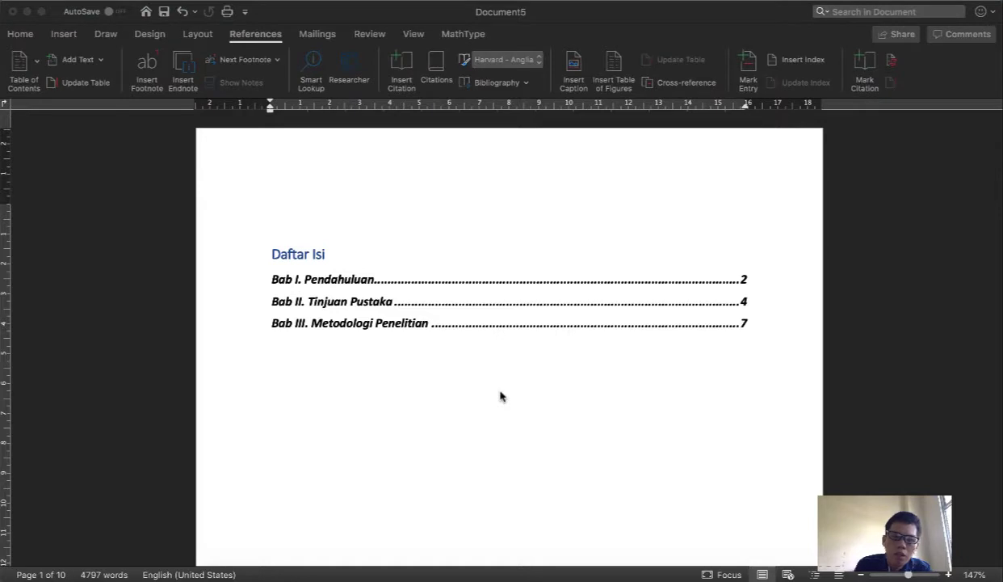
click(375, 372)
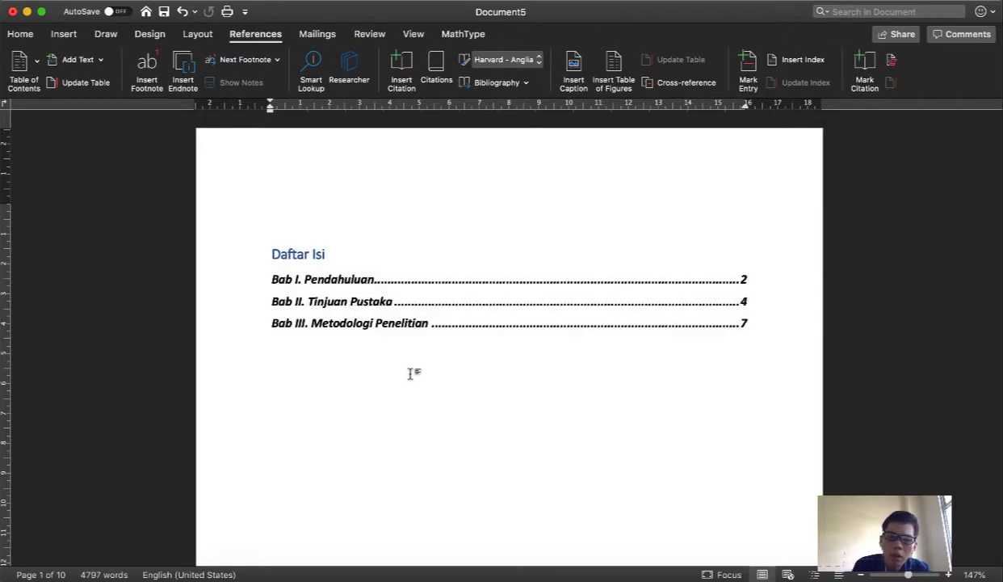
Add the subheading line "1.1. Latar Belakang Masalah" directly under the "Bab I. Pendahuluan" title
scroll(411, 373, down, 10)
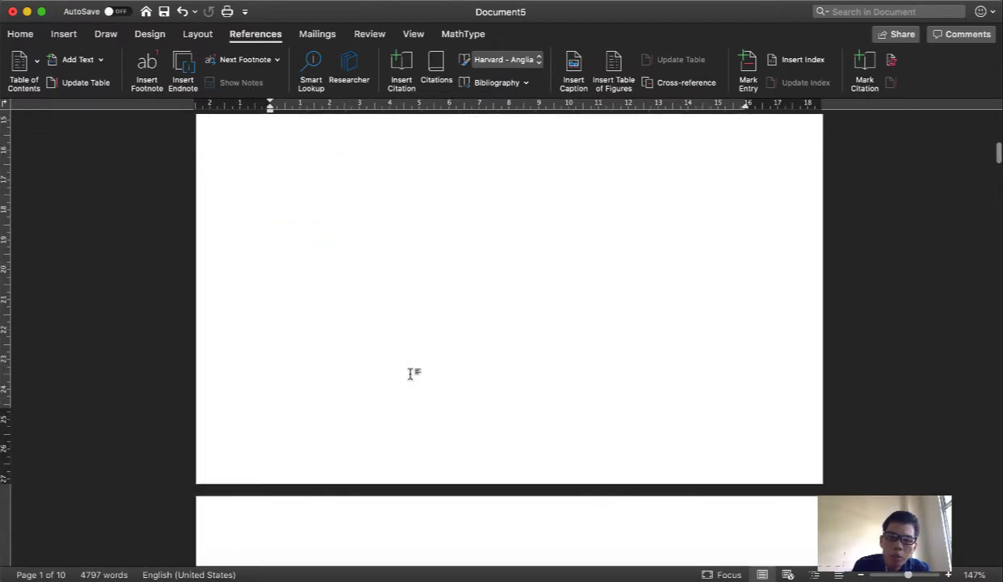
scroll(410, 373, down, 10)
scroll(359, 359, down, 5)
scroll(370, 370, up, 5)
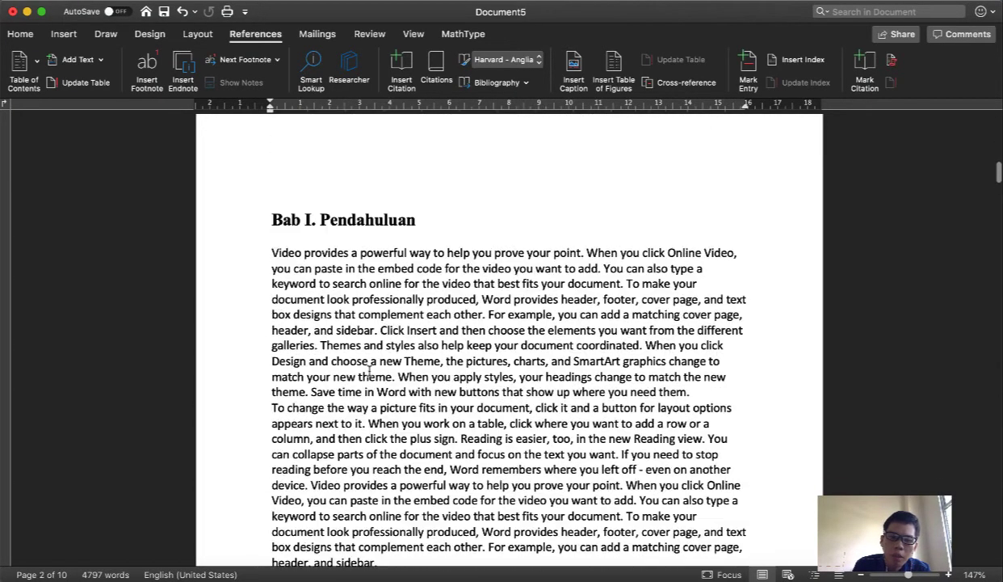
key(Return)
key(Up)
text(1)
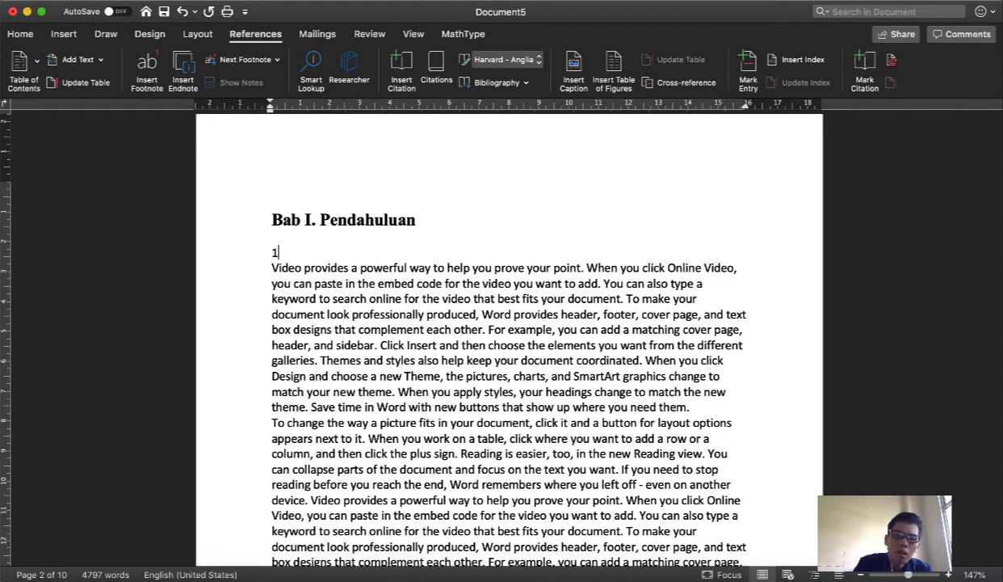
text(.1. )
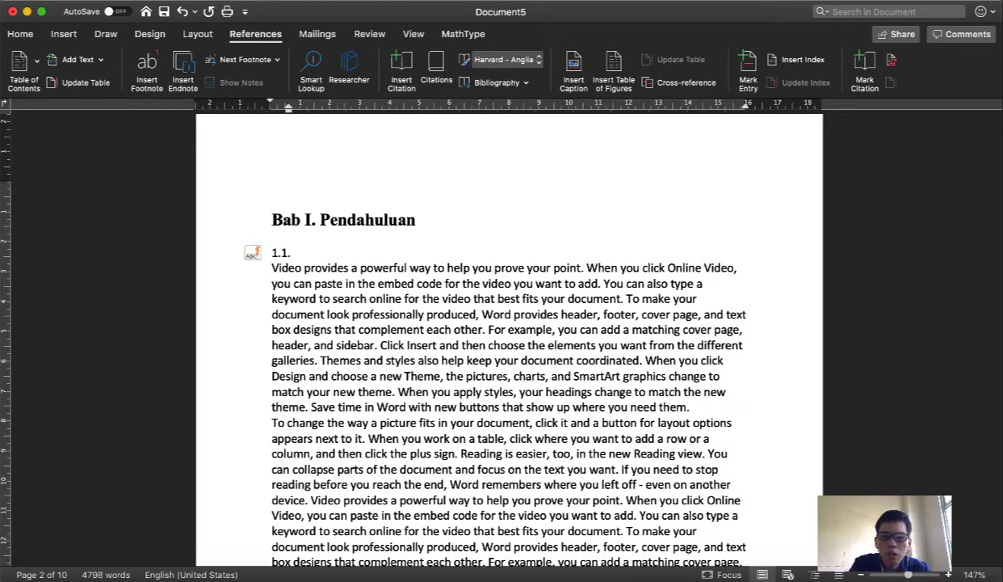
text(La)
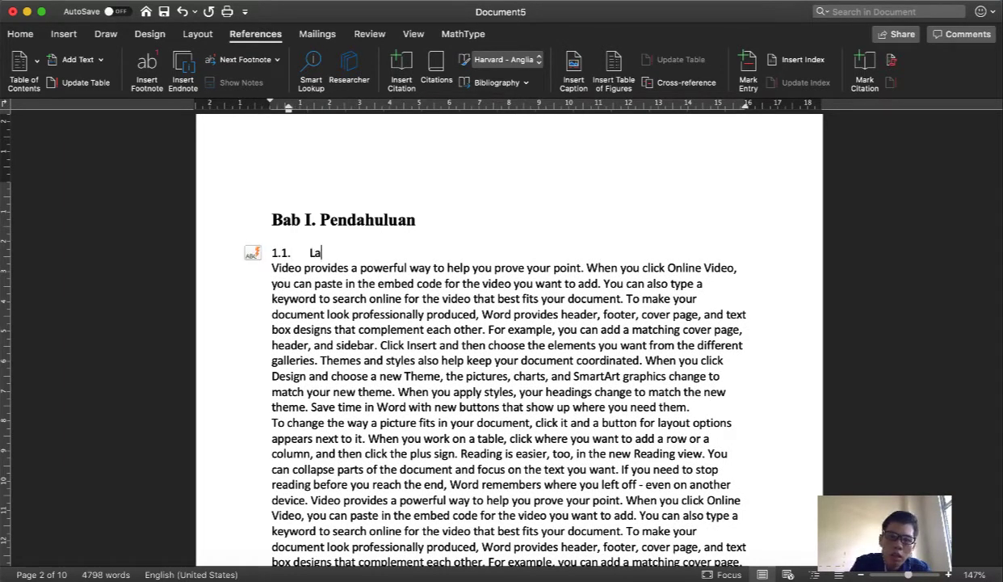
text(tar Belakang Masalah)
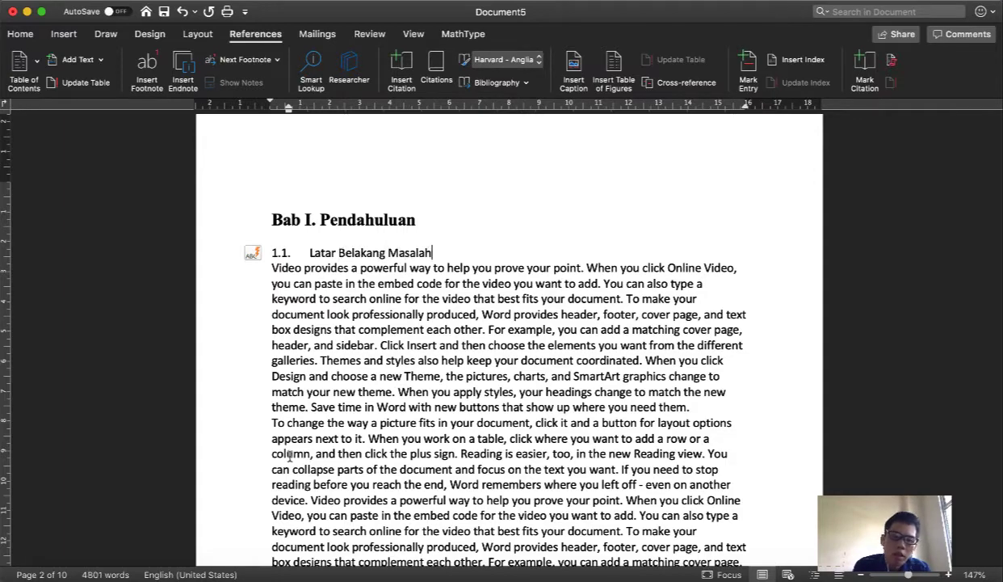
Undo the subheading text and its automatic list numbering, and re-enter the line as plain "1.1 Latar Belakang"
scroll(289, 455, down, 1)
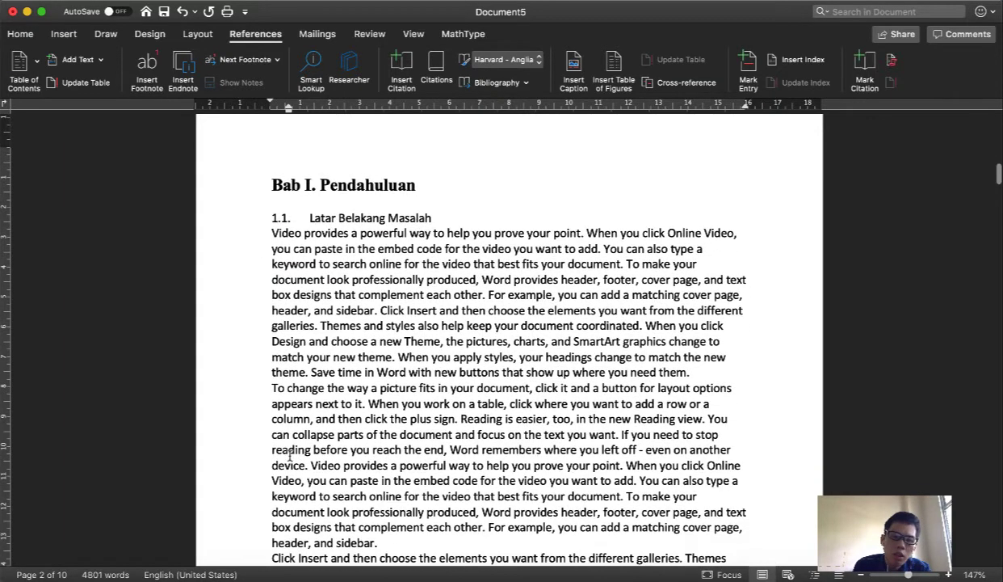
key(super+z)
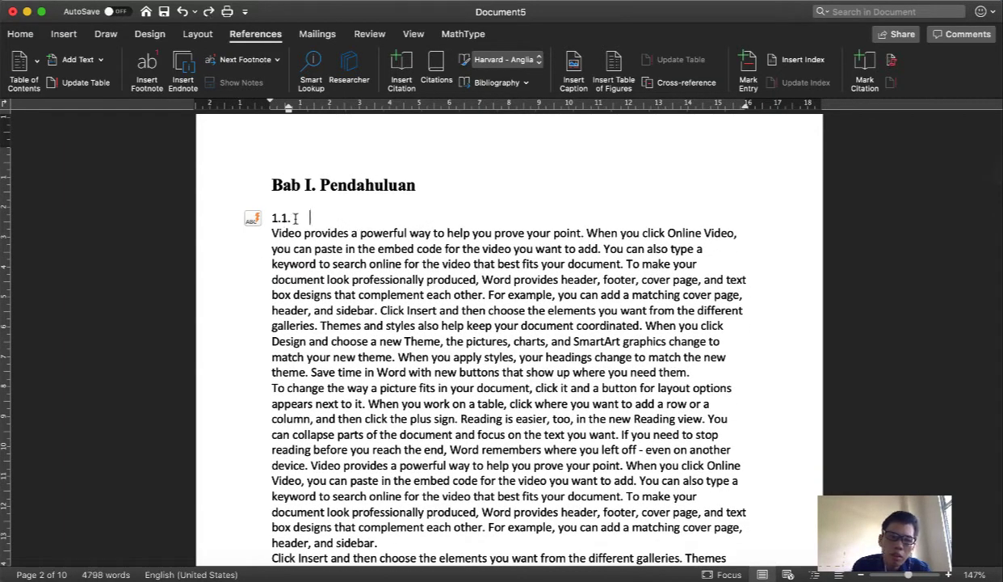
key(super+z)
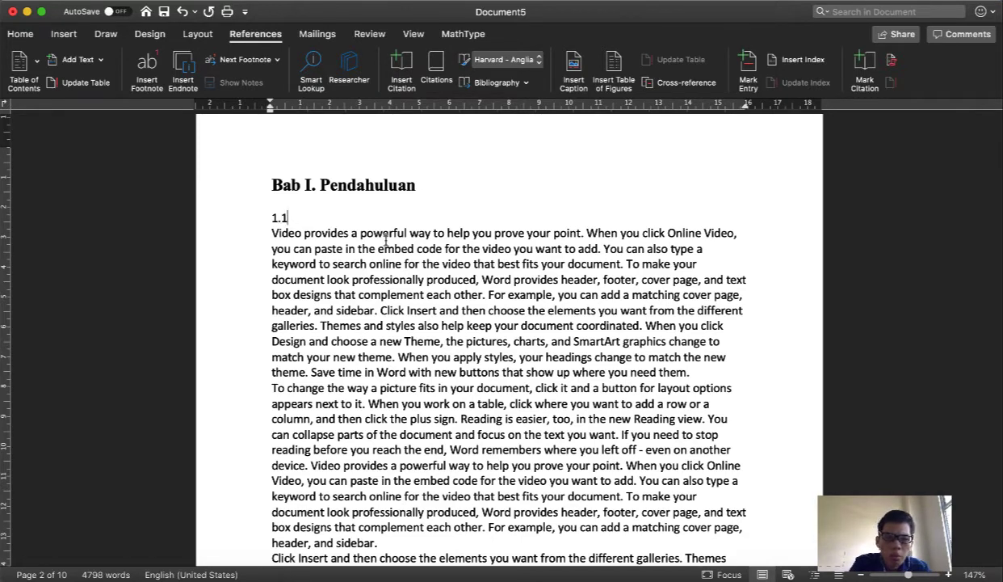
text(Latar Belakang)
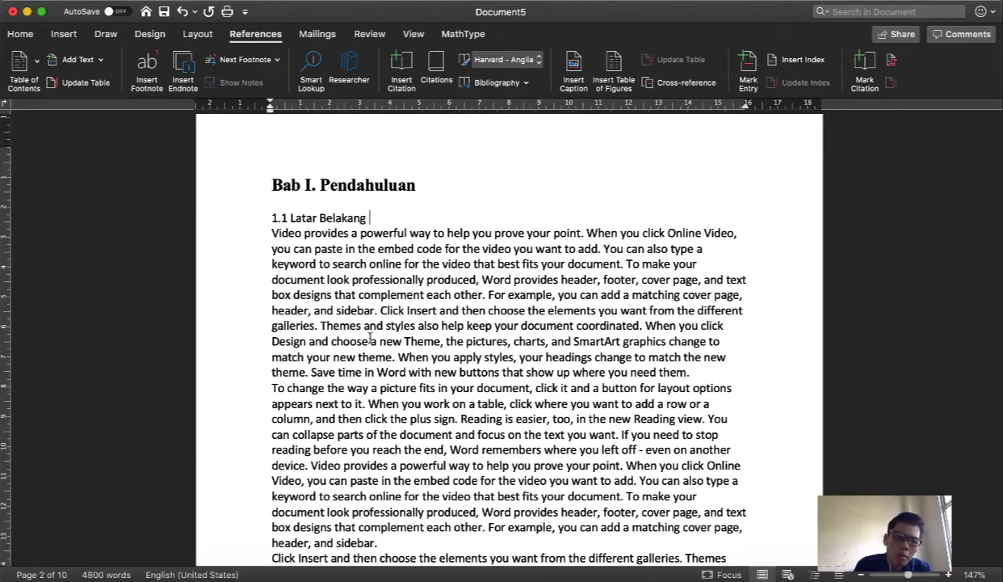
Insert the subheading line "1.2 Identifikasi Masalah" above the first paragraph on page 3
scroll(300, 517, down, 10)
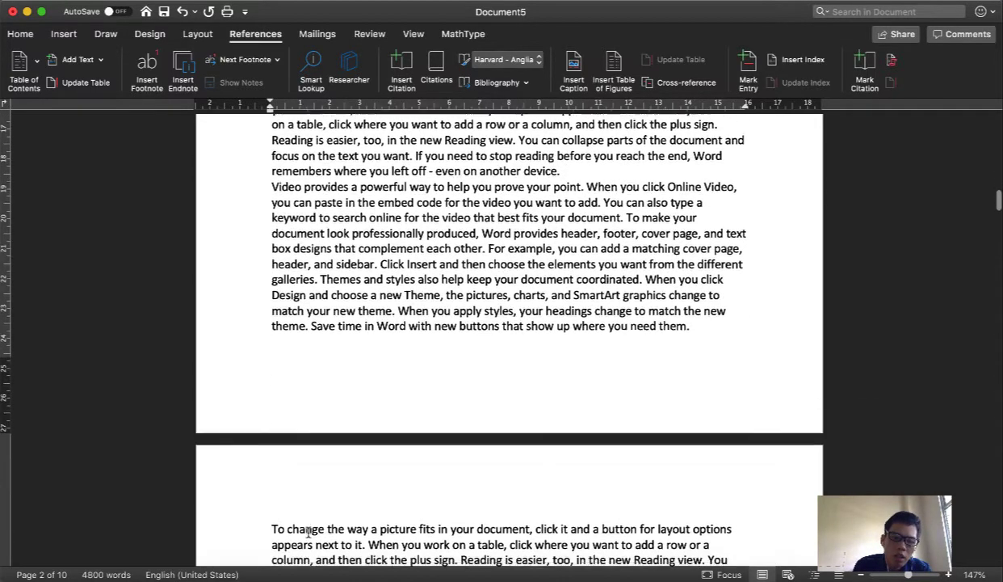
scroll(308, 531, down, 5)
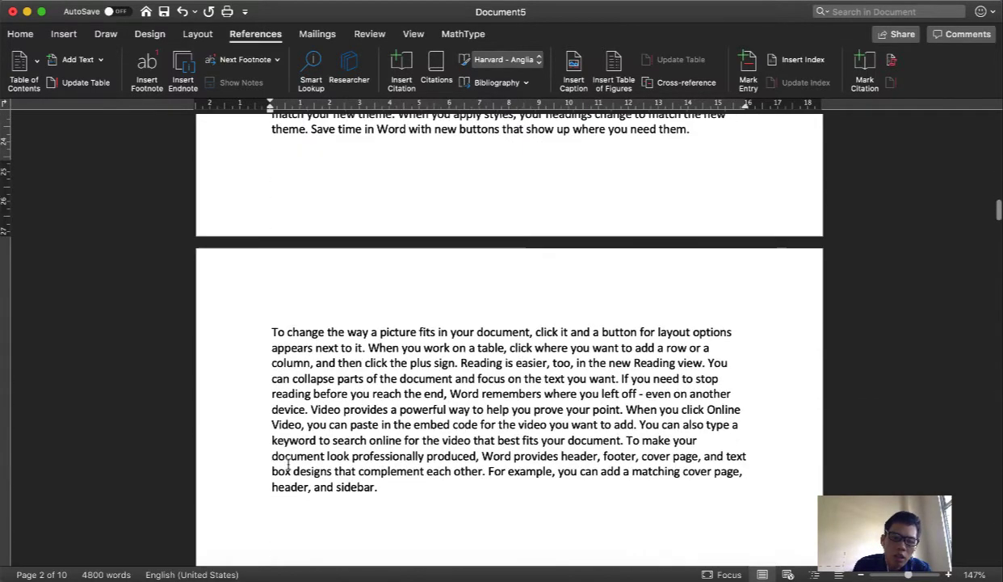
click(270, 332)
key(Return)
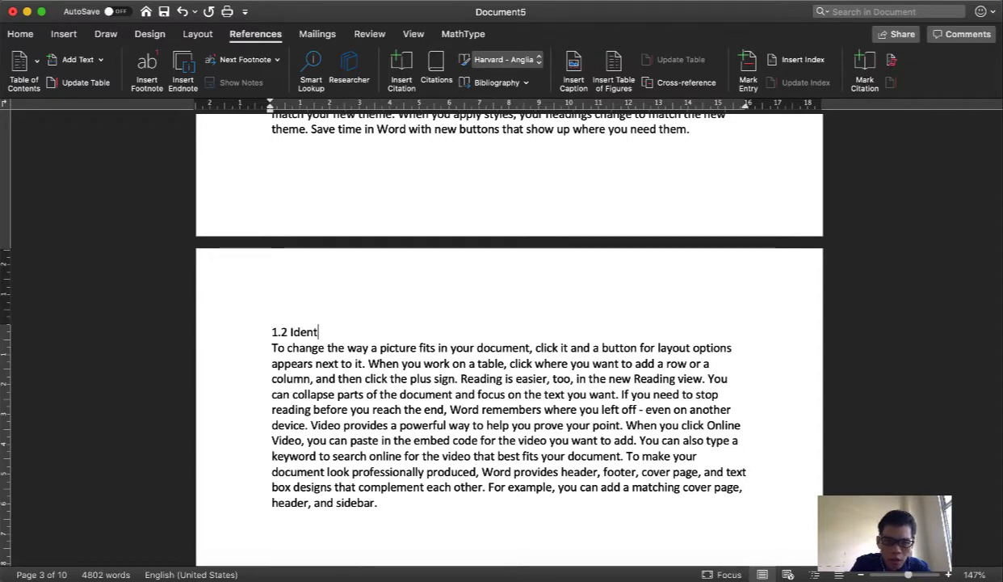
text(fikasi Masalah)
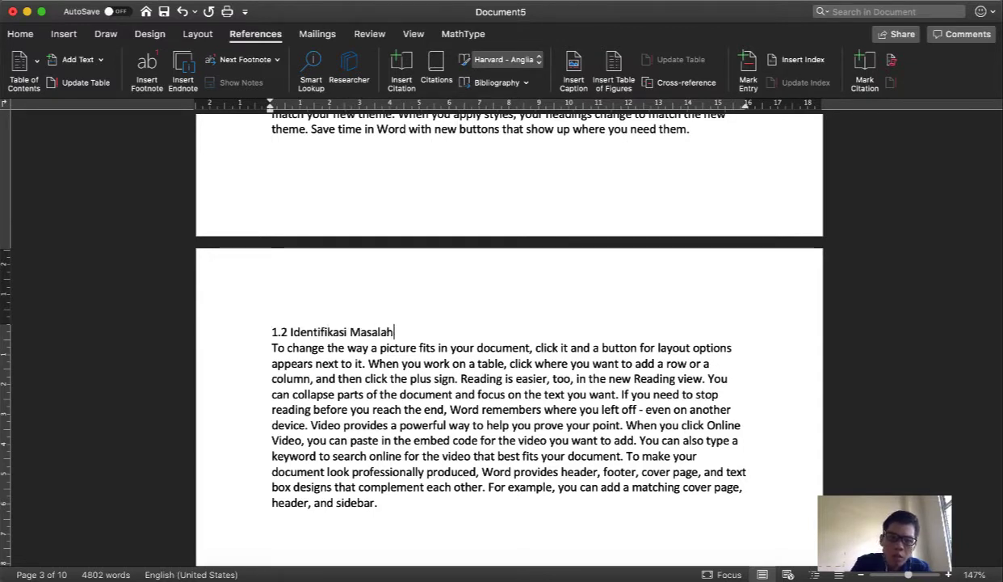
Insert the subheading line "2.1 Artificial Neural Network" directly under the "Bab II. Tinjuan Pustaka" title
scroll(377, 443, down, 15)
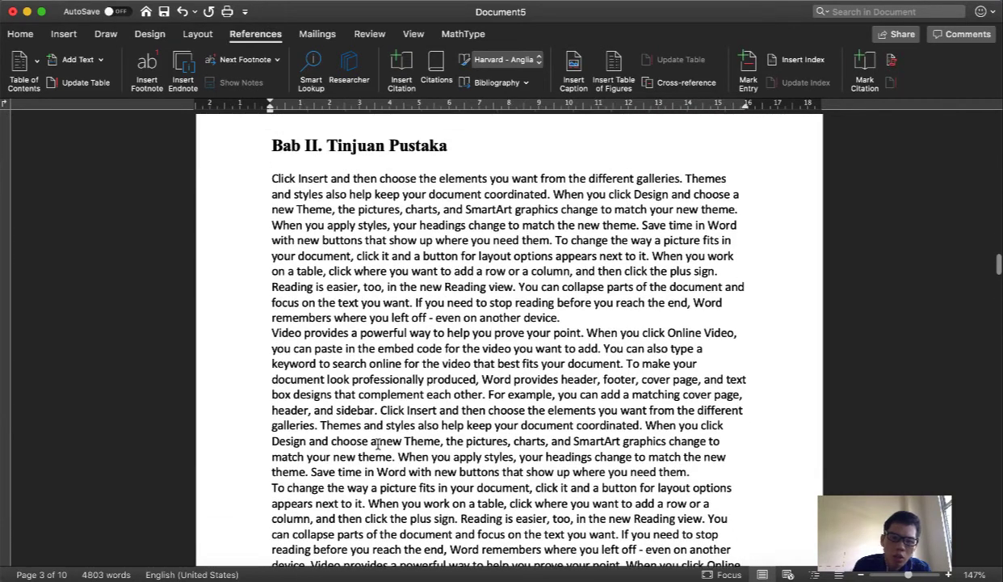
click(273, 325)
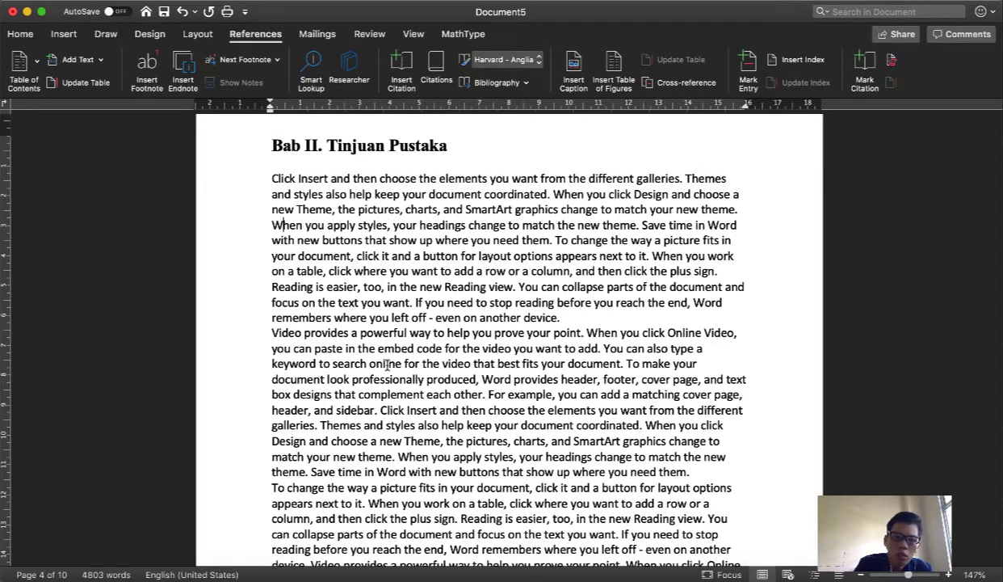
key(Return)
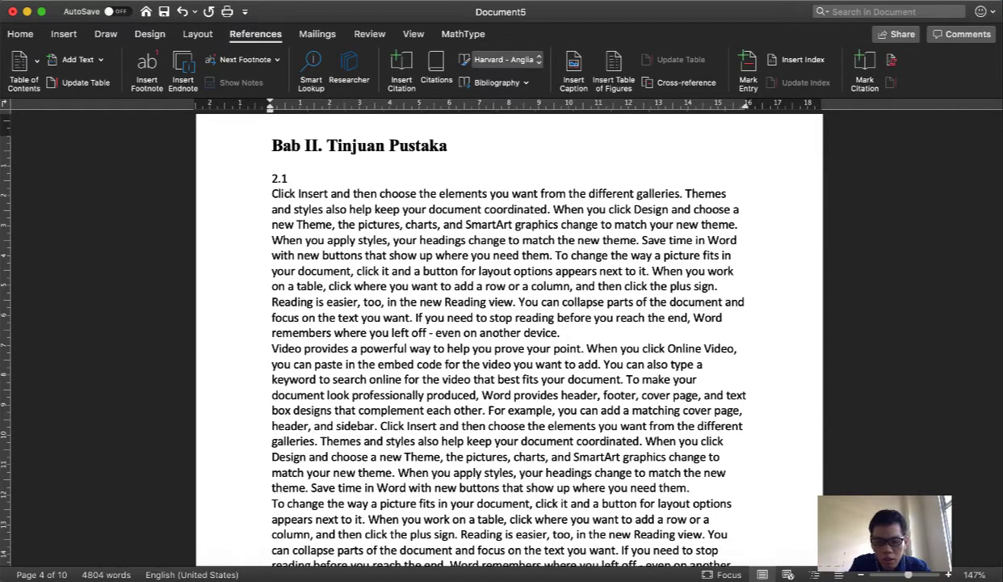
key(BackSpace)
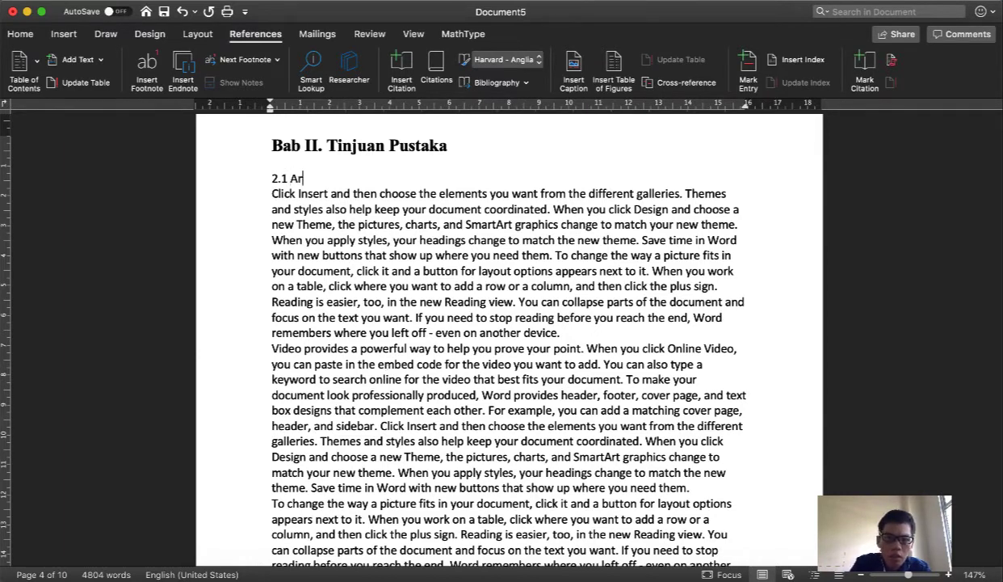
text(Artificial Ne)
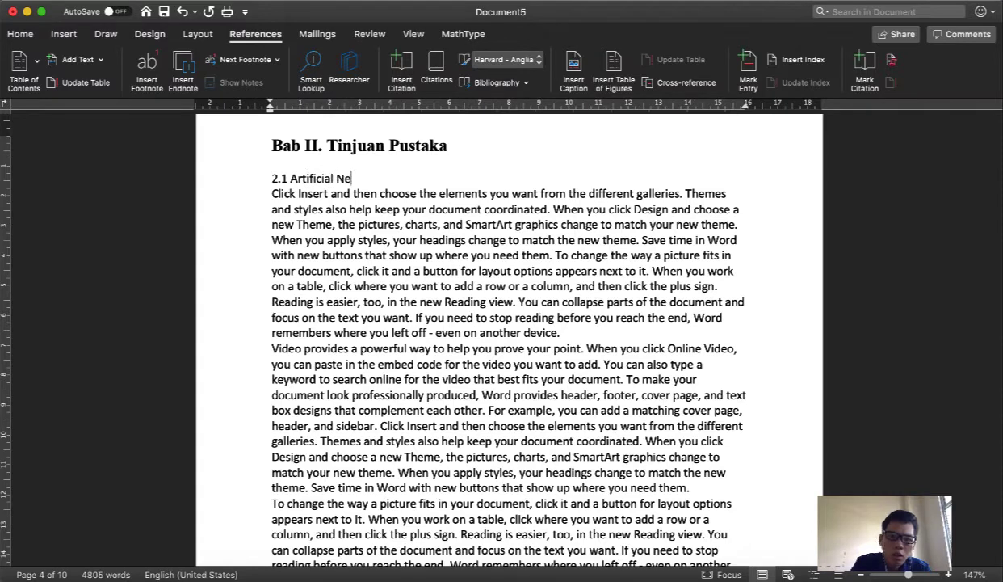
text(ural Network)
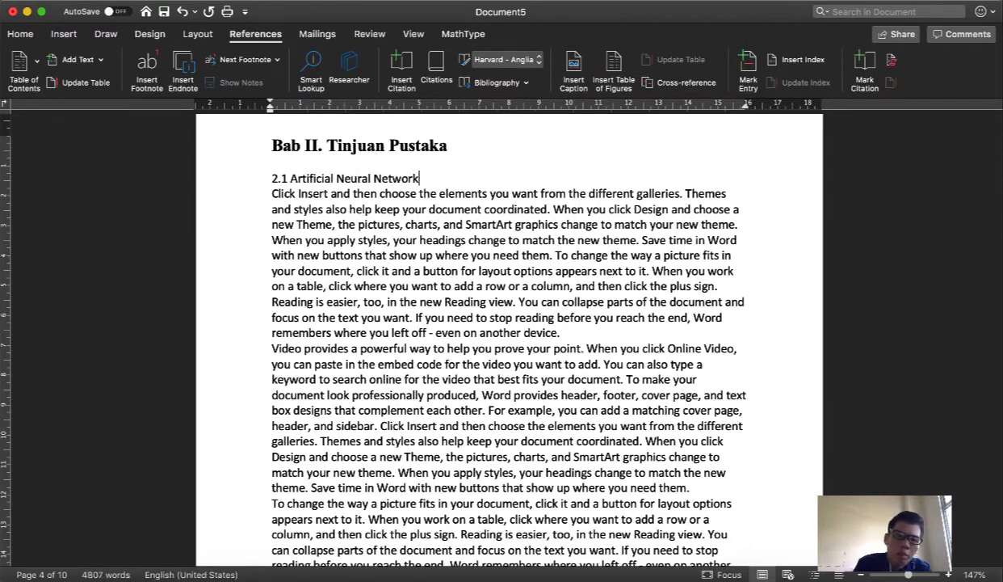
Insert the subheading line "2.2 Pengolahan Citra 2D" above the fourth paragraph of Bab II, with a blank line before it
scroll(303, 495, down, 5)
scroll(304, 495, down, 3)
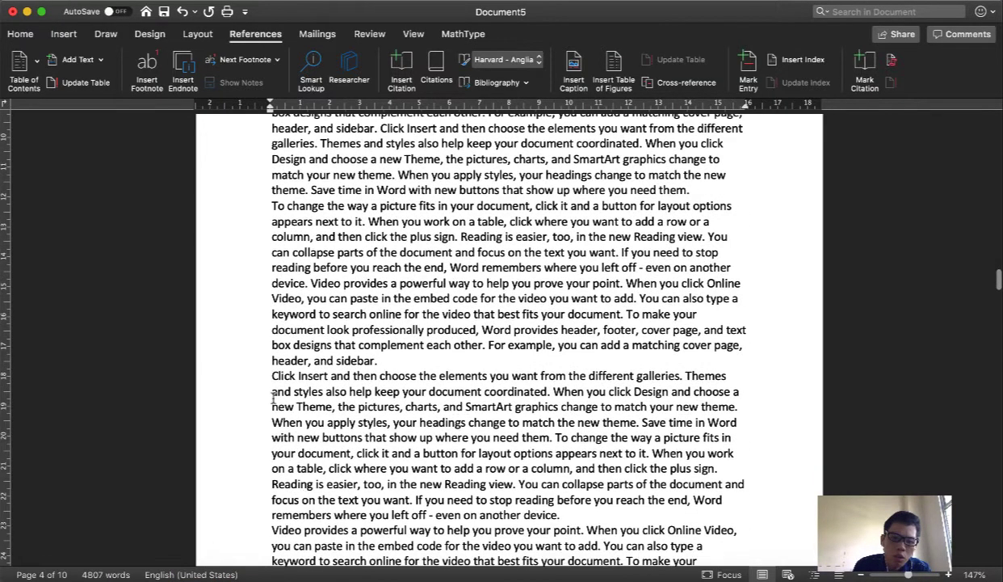
key(Return)
key(Up)
text(2.)
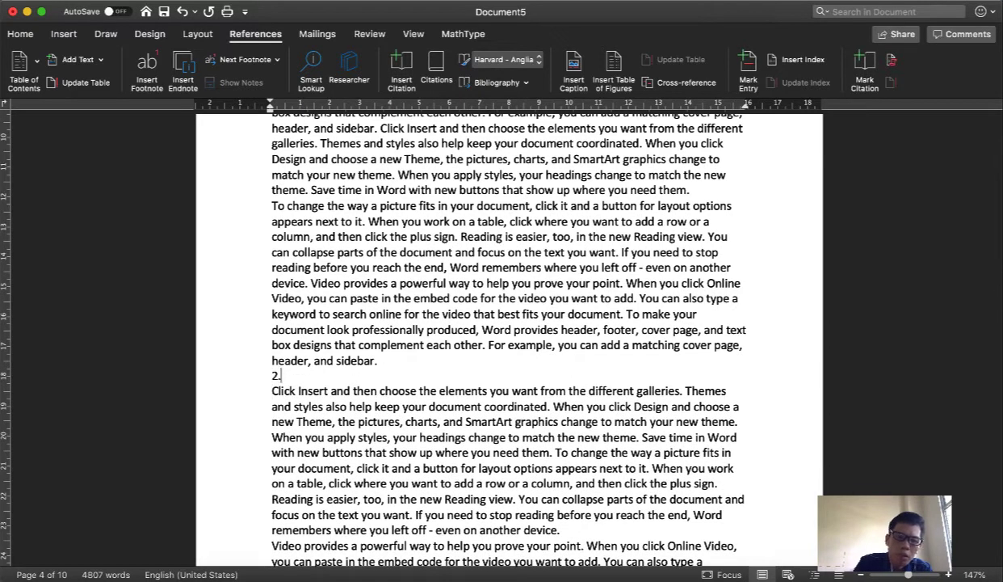
text(2 )
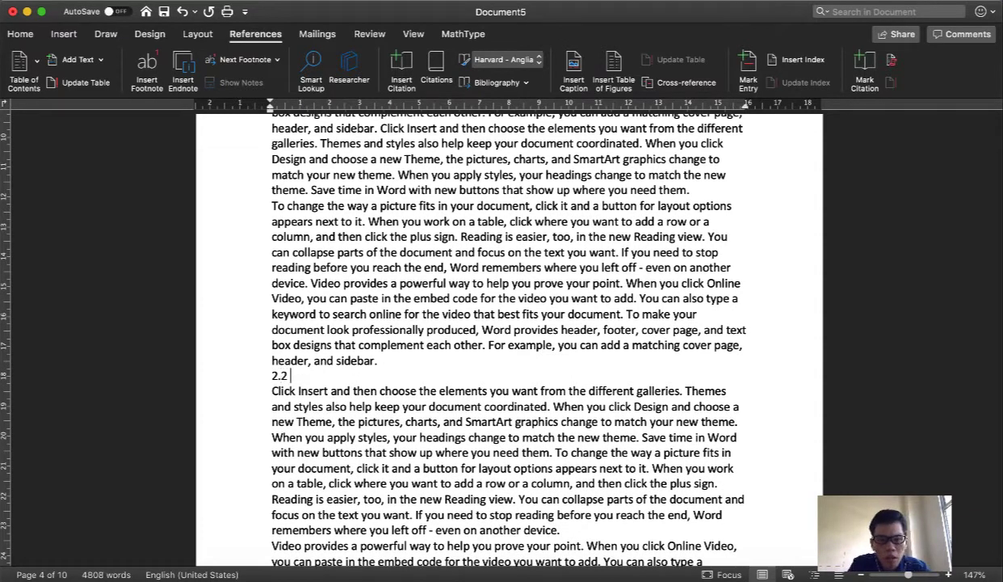
text(Pengolahan Ci)
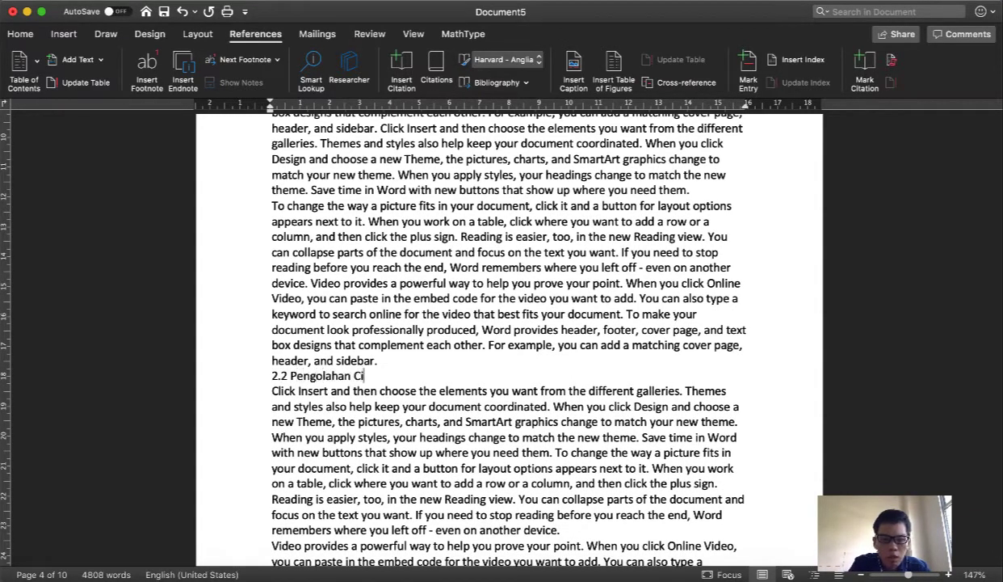
text(tra 2D)
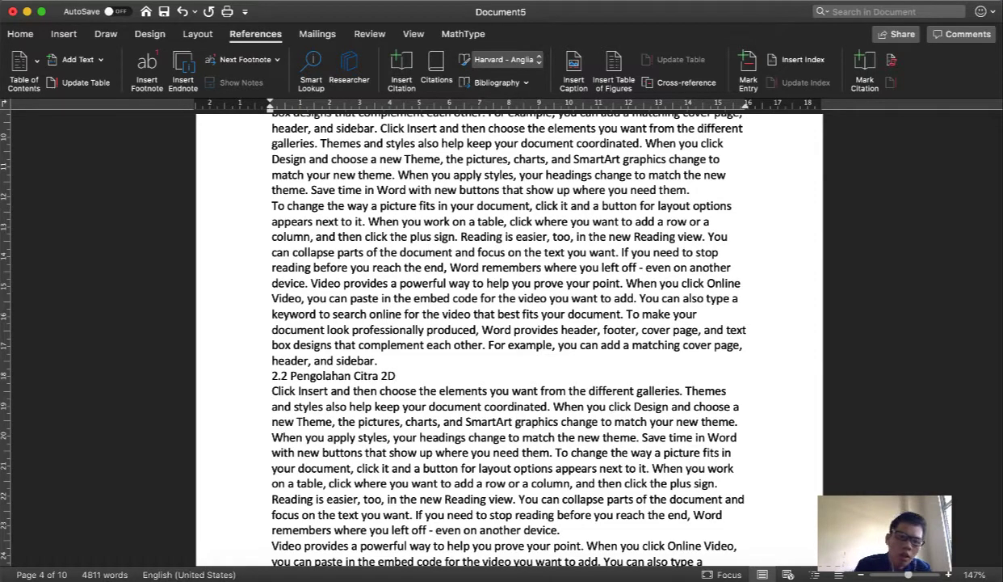
key(Return)
Apply the Heading 2 style to the "1.1 Latar Belakang" line under Bab I
scroll(379, 404, up, 10)
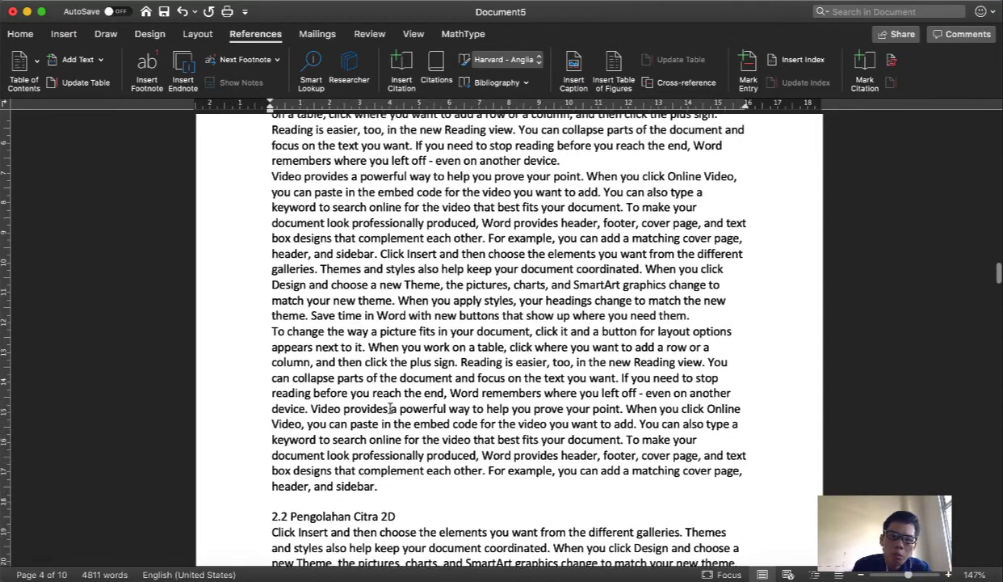
scroll(390, 409, up, 20)
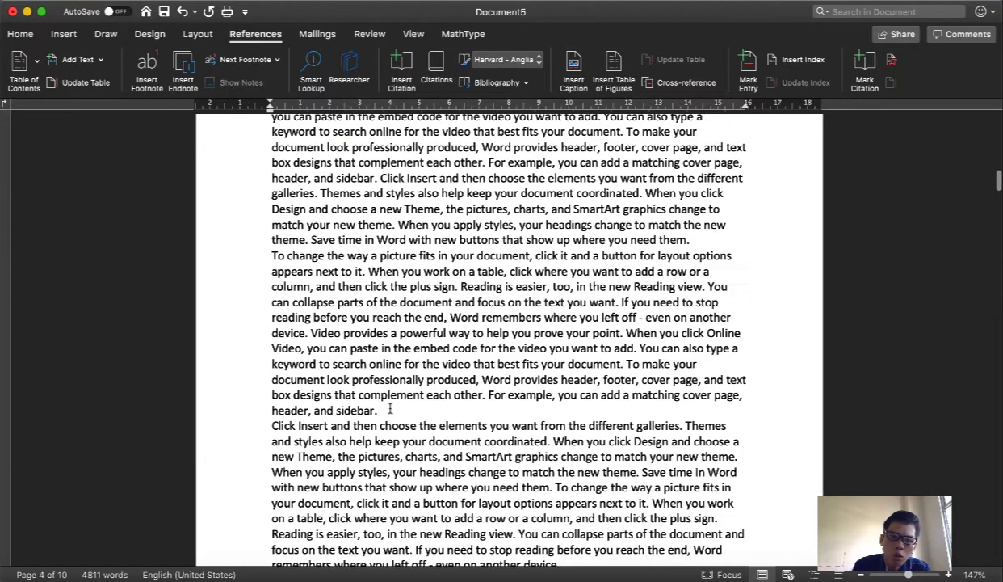
scroll(391, 410, up, 2)
click(316, 431)
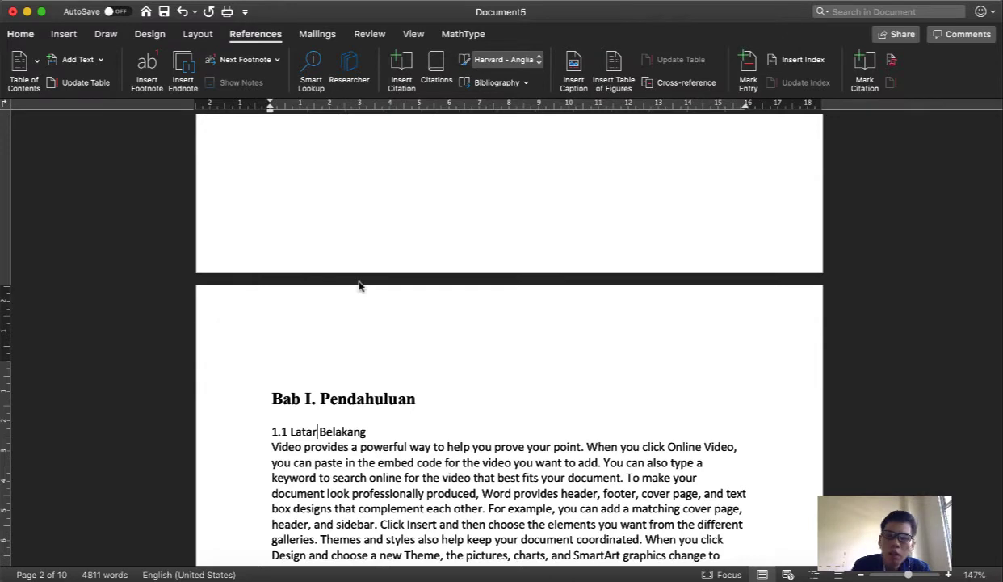
click(20, 36)
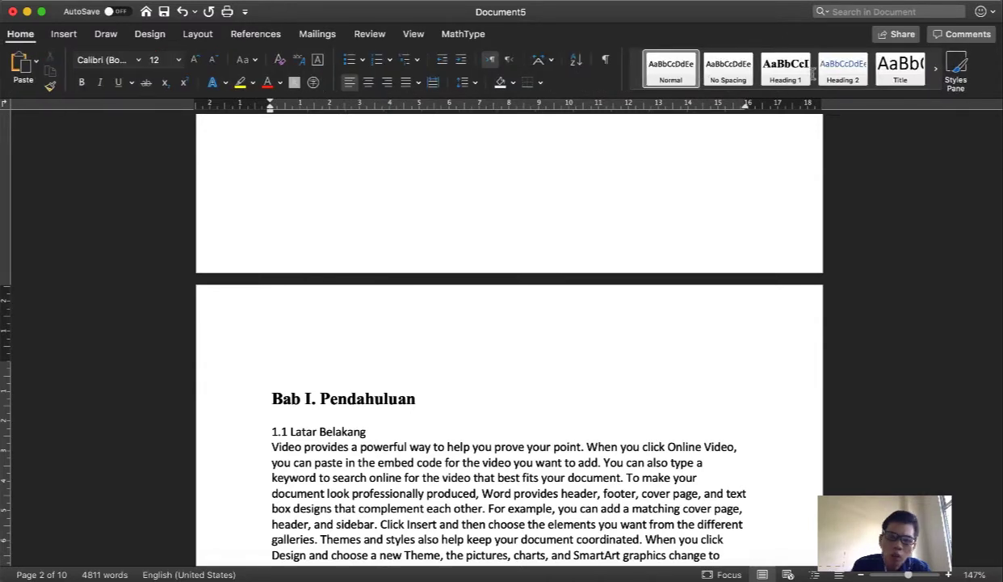
click(842, 69)
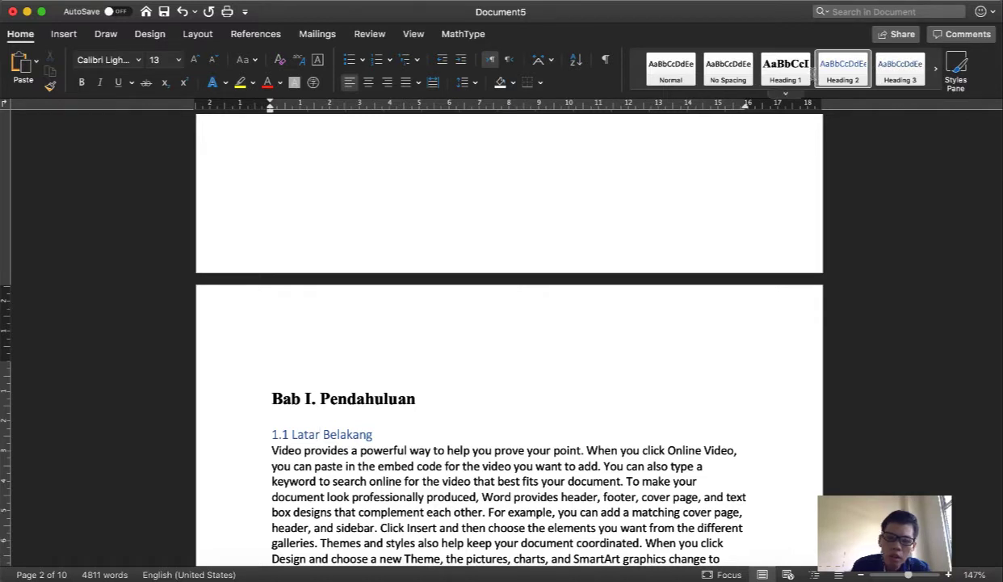
right_click(815, 76)
click(814, 78)
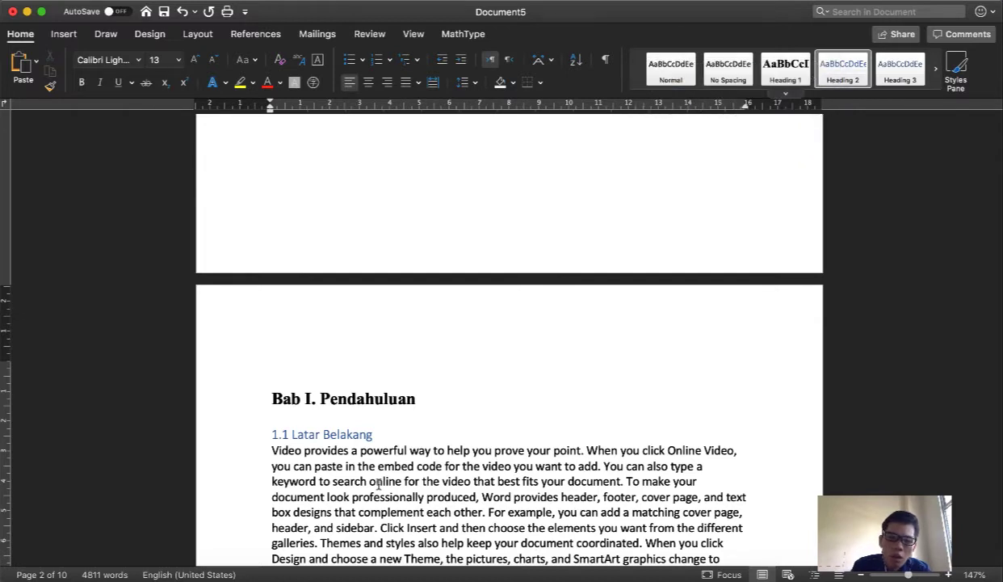
Apply the Heading 2 style to the subheadings "1.2 Identifikasi Masalah", "2.1 Artificial Neural Network" and "2.2 Pengolahan Citra 2D"
scroll(378, 483, down, 10)
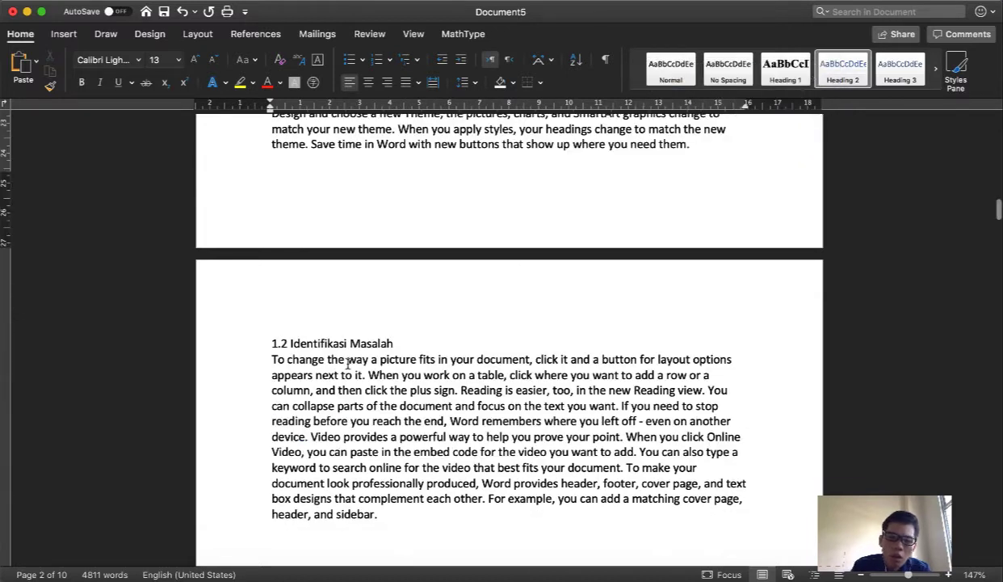
click(840, 58)
scroll(390, 471, down, 5)
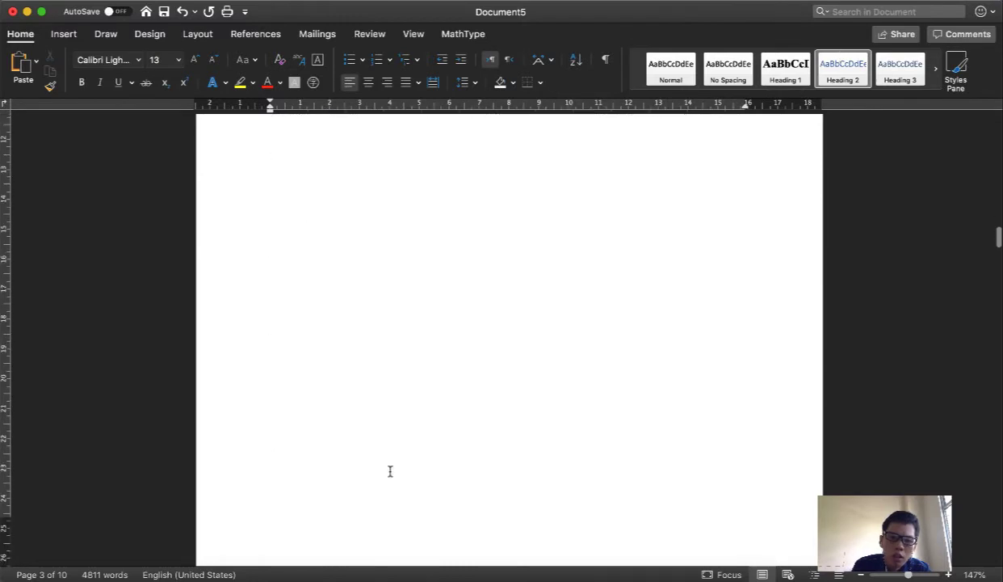
scroll(390, 471, down, 6)
click(337, 408)
click(838, 69)
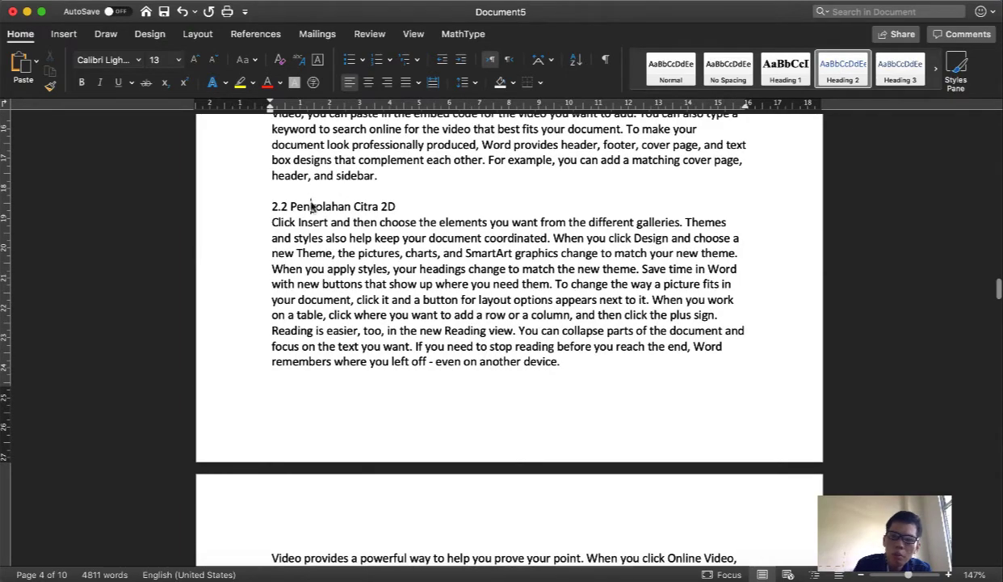
click(311, 207)
click(832, 65)
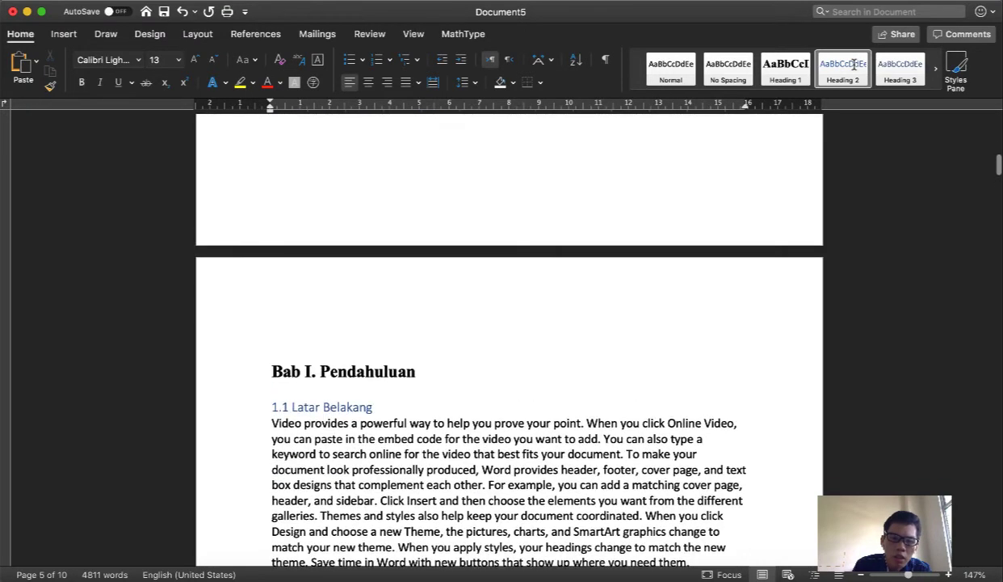
Update the entire "Daftar Isi" table so it includes the new subchapter headings
scroll(318, 392, up, 10)
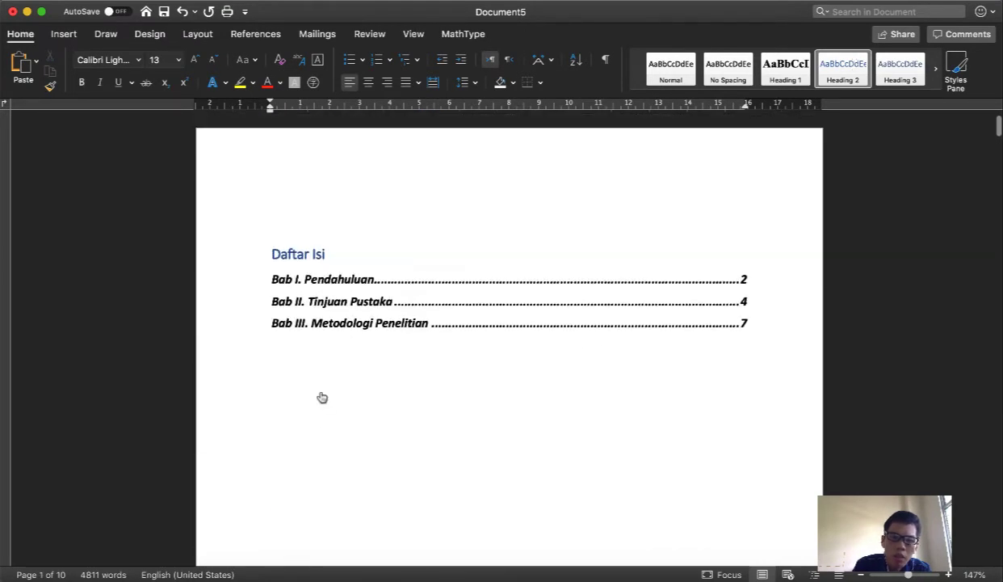
click(314, 281)
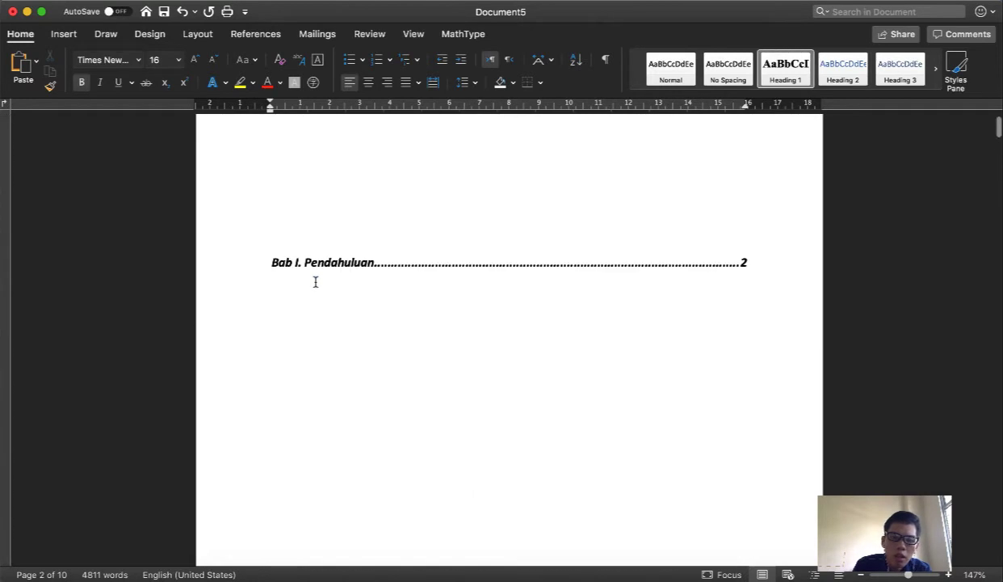
scroll(316, 282, up, 3)
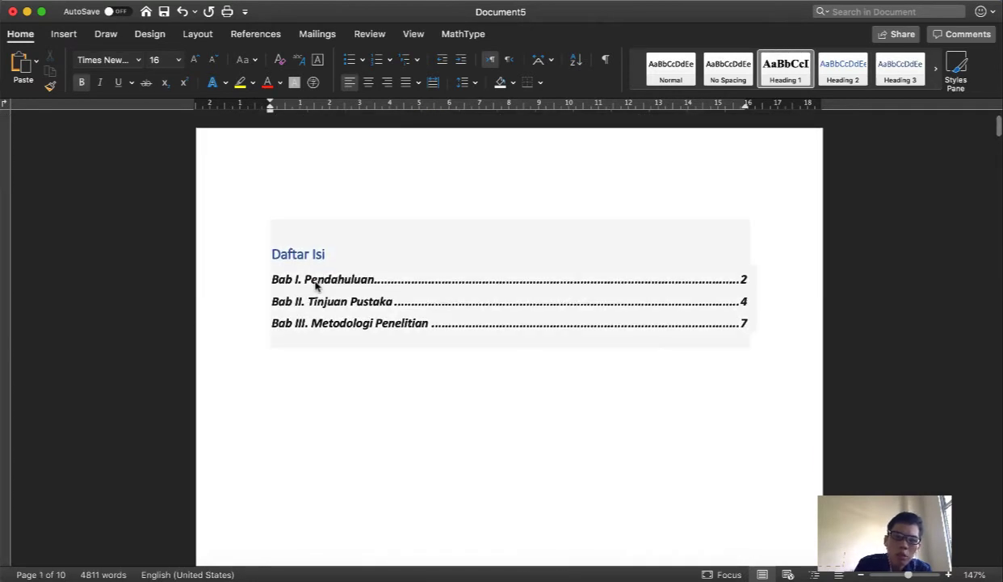
right_click(315, 280)
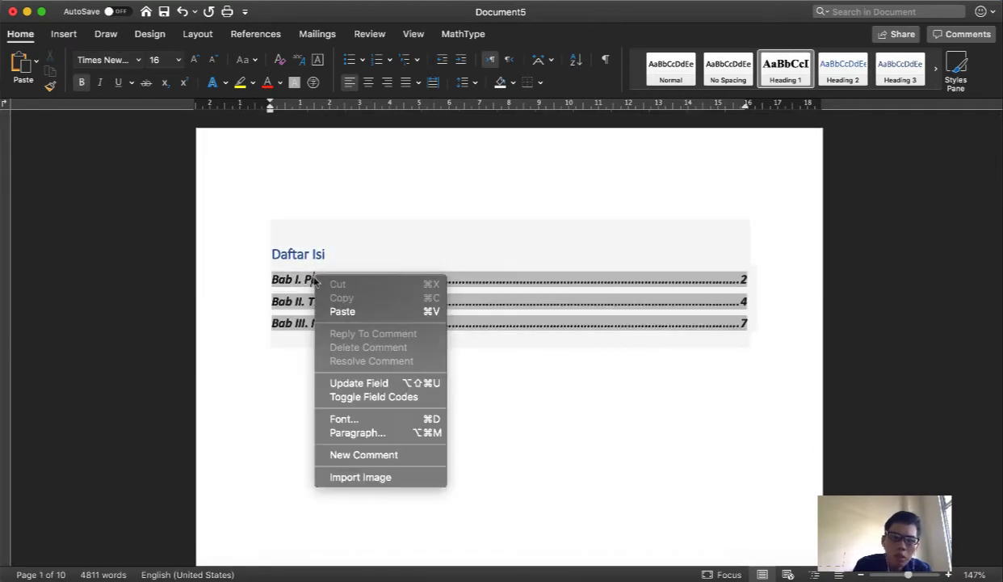
click(374, 385)
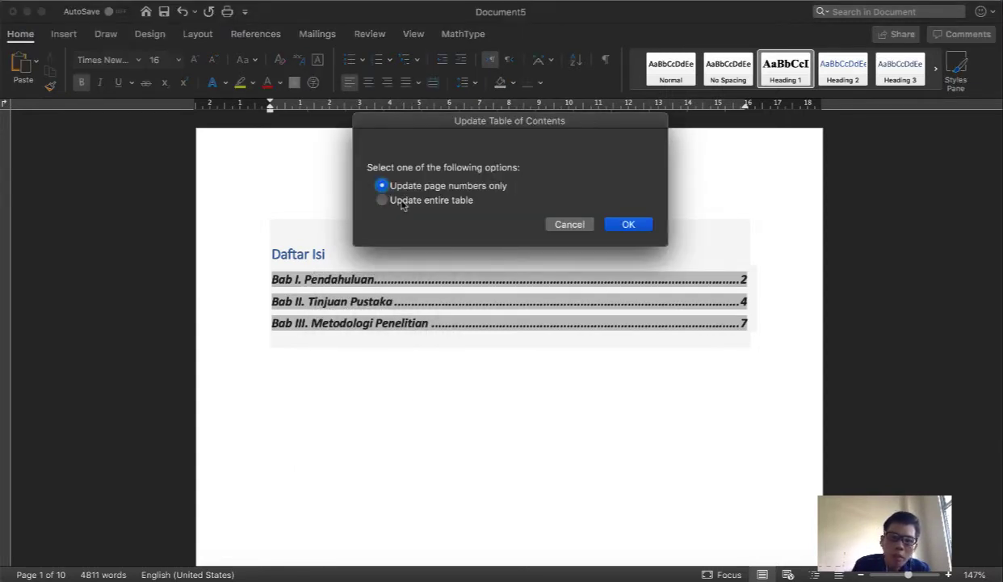
click(402, 202)
click(629, 225)
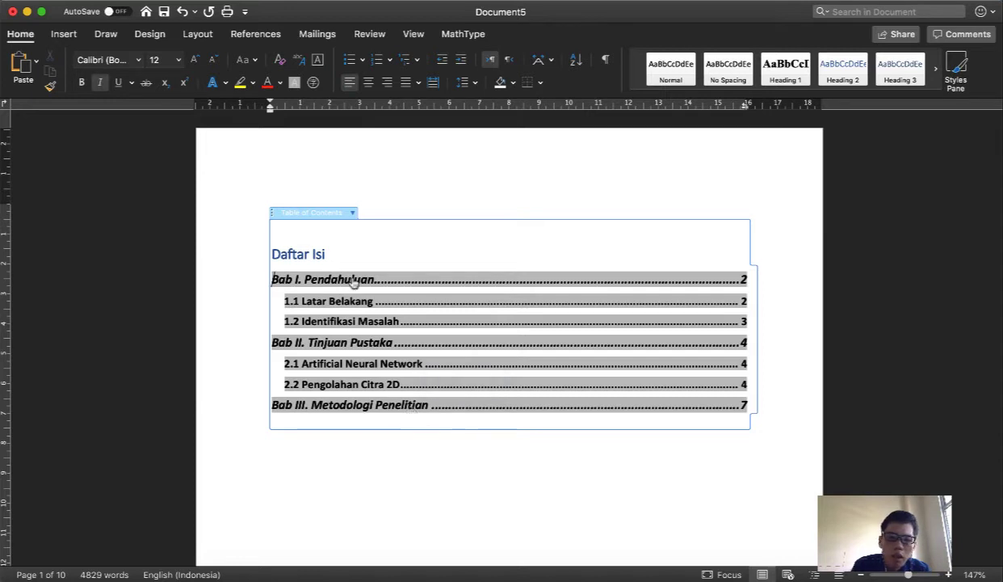
Open the custom settings for the table of contents and set it to show 2 levels
click(256, 34)
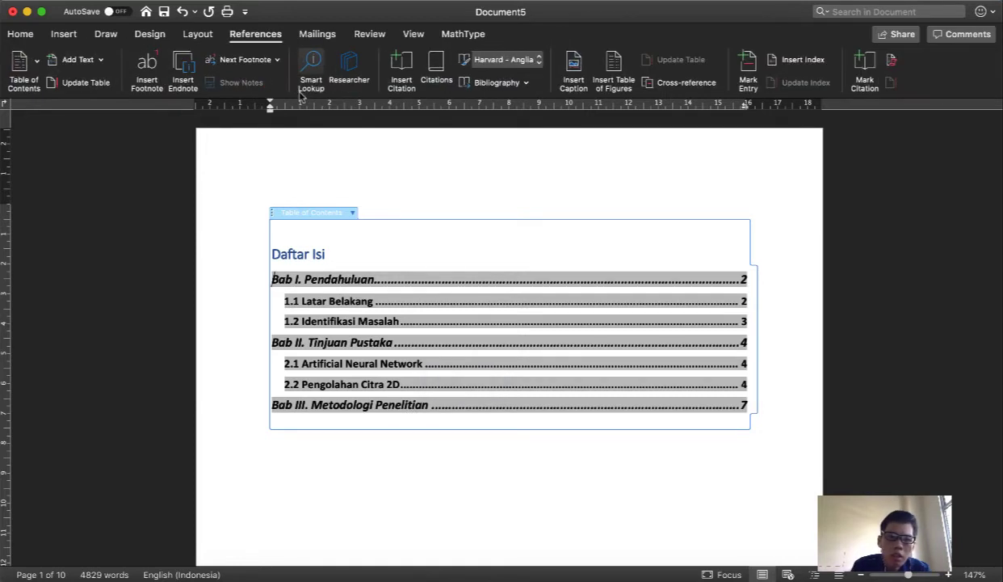
click(37, 63)
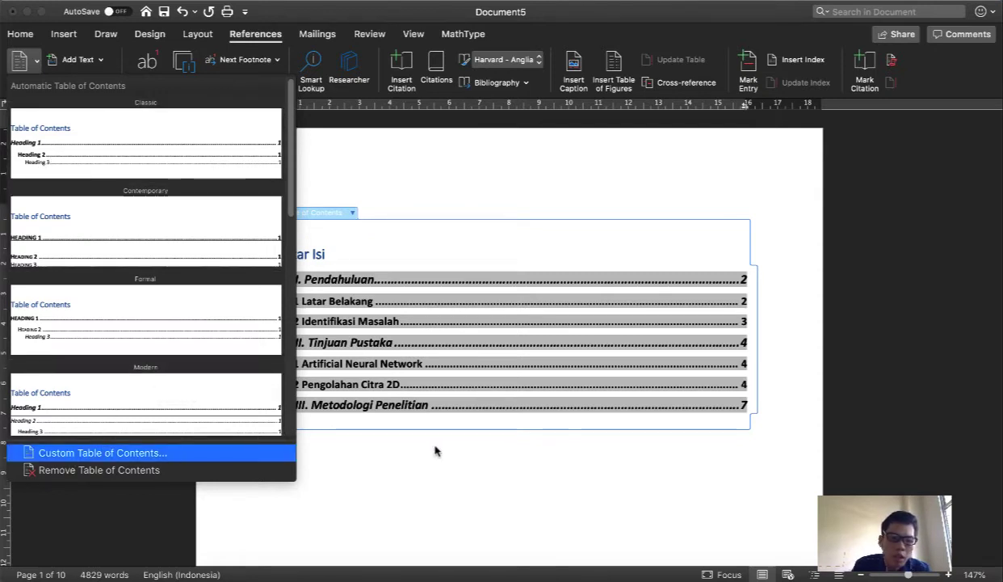
key(Return)
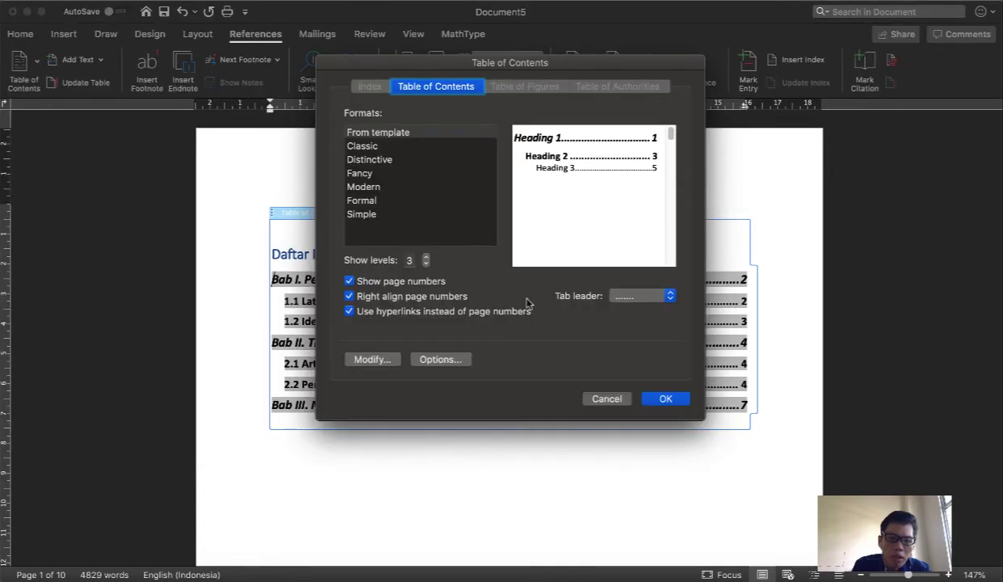
click(427, 263)
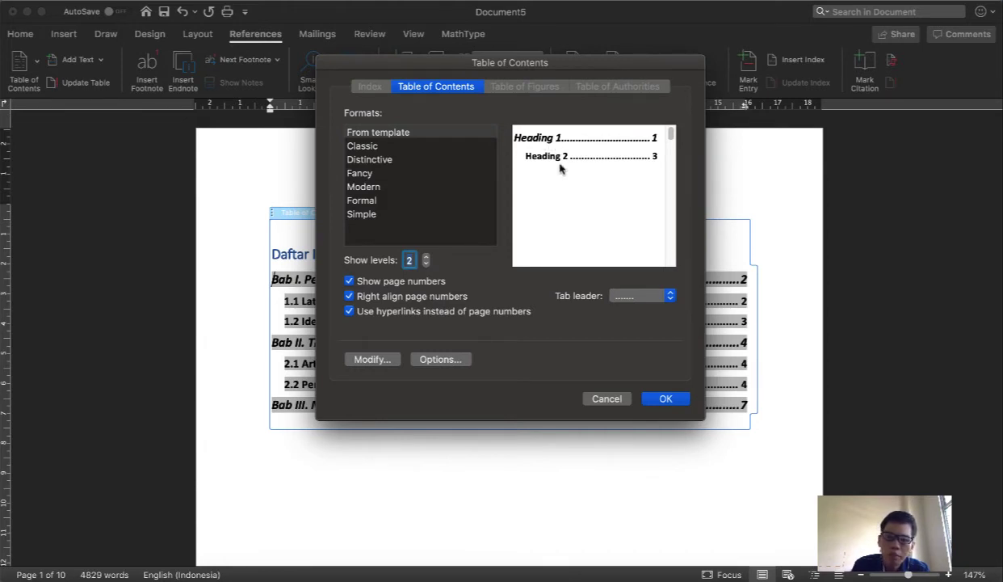
Inspect the formatting of the TOC 1 and TOC 2 entry styles and leave without modifying them
click(370, 360)
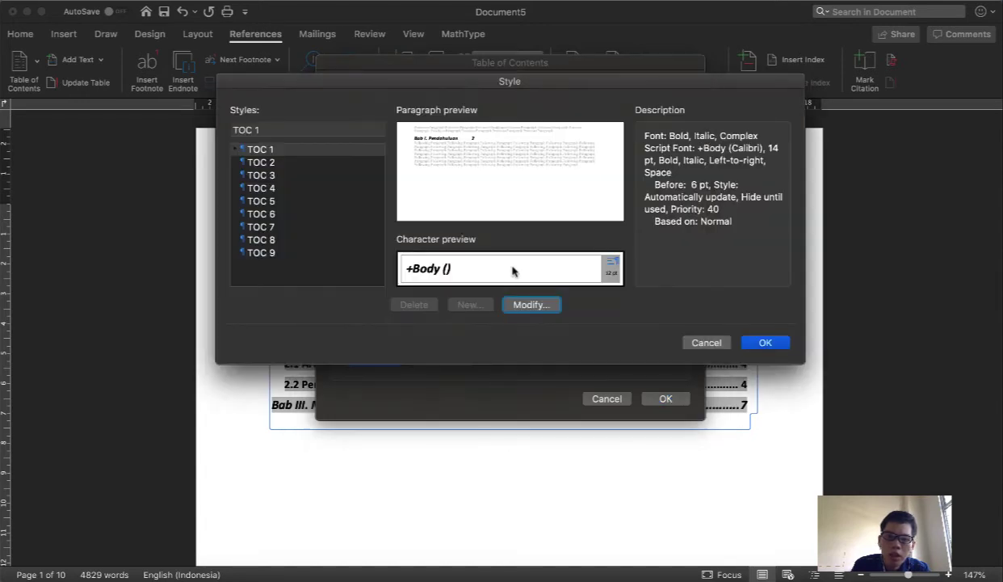
click(261, 163)
click(266, 150)
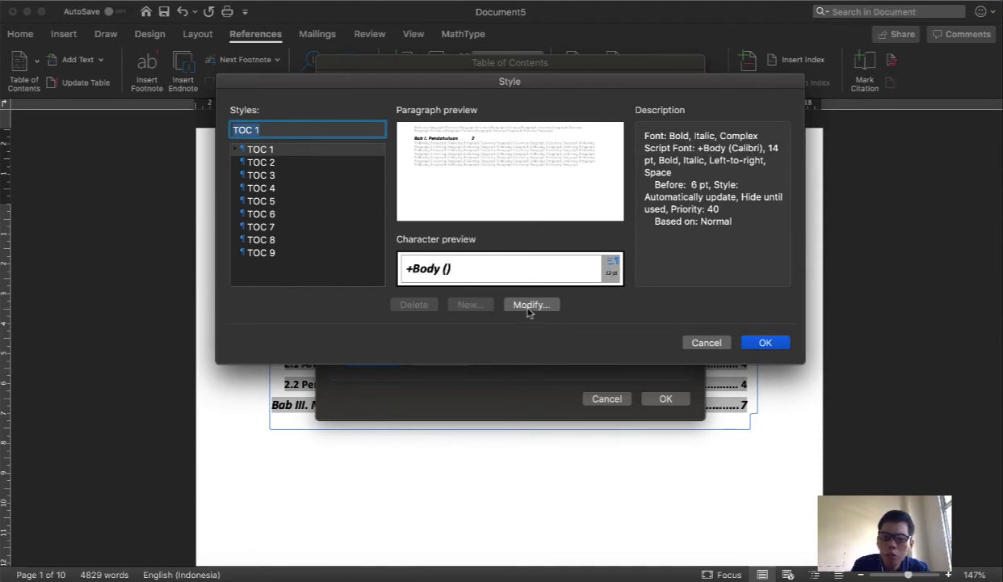
click(691, 343)
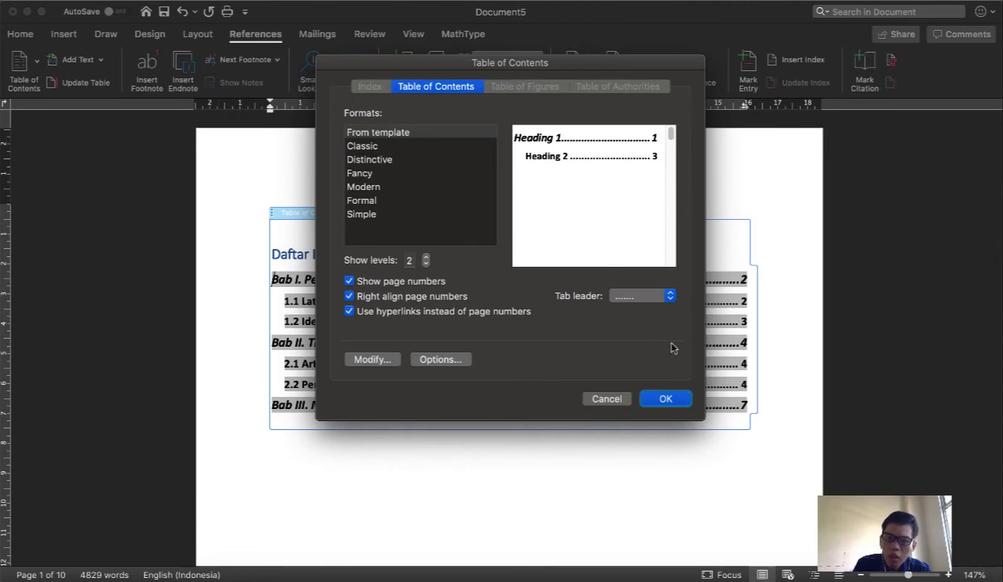
Apply the custom settings and replace the existing table of contents
click(666, 399)
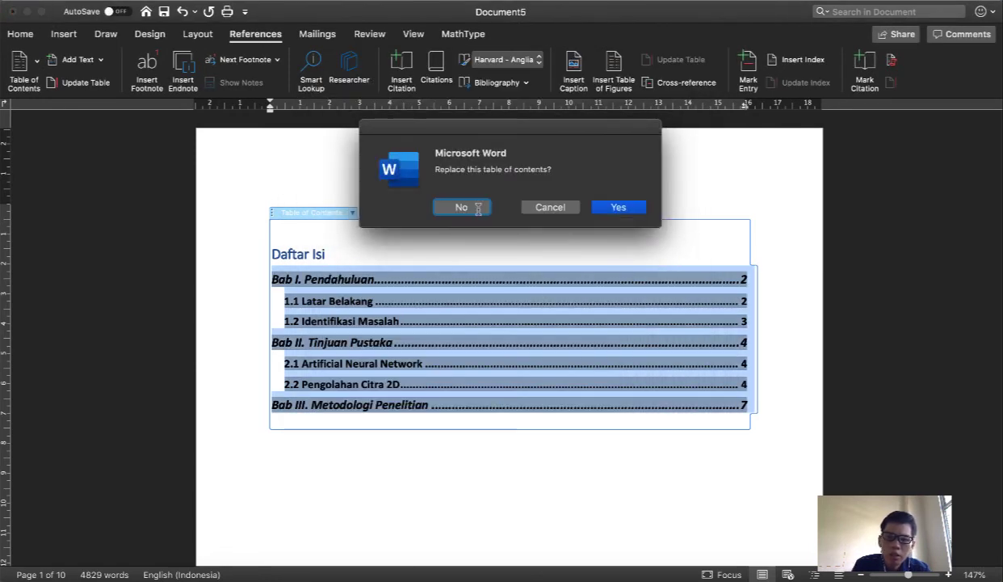
click(614, 207)
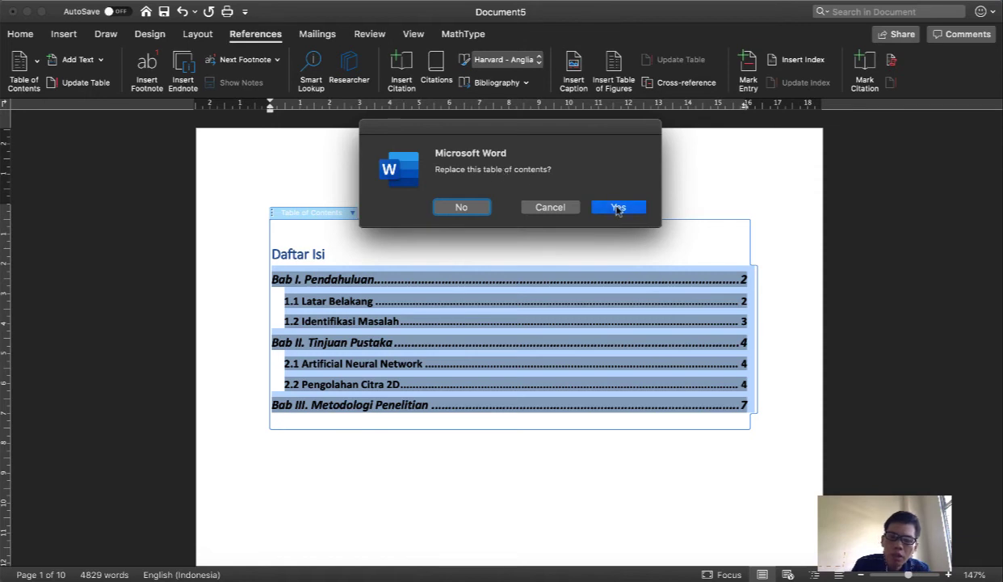